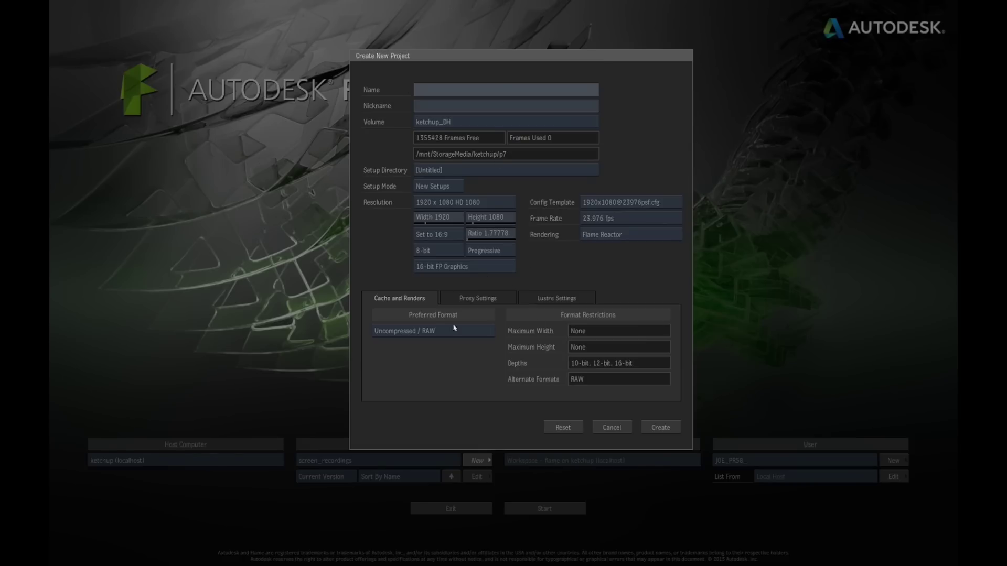
Step: Review the proxy settings and the available proxy ratios for a new project, and cancel its creation
{"action": "left_click", "coordinate": [498, 302]}
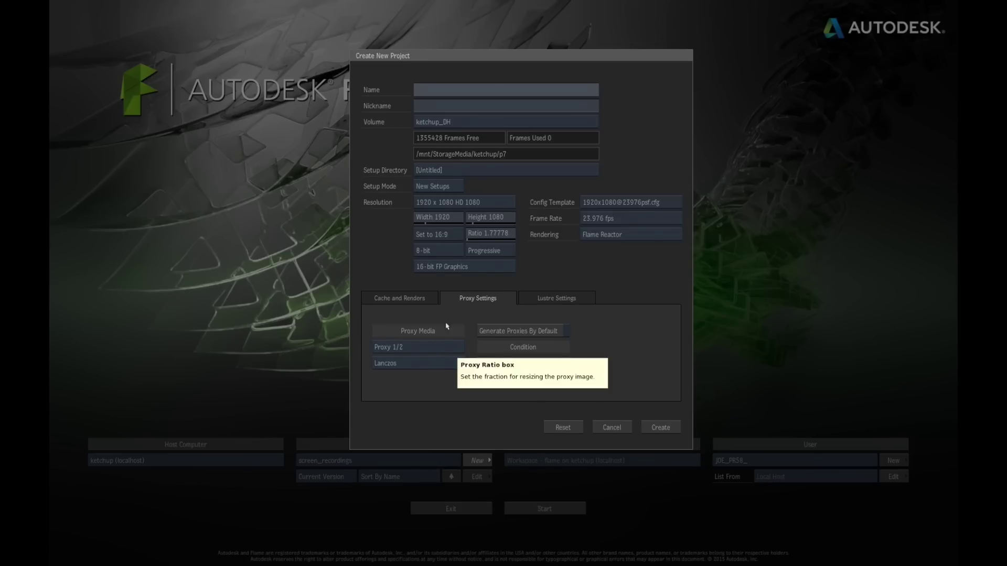
{"action": "left_click", "coordinate": [425, 347]}
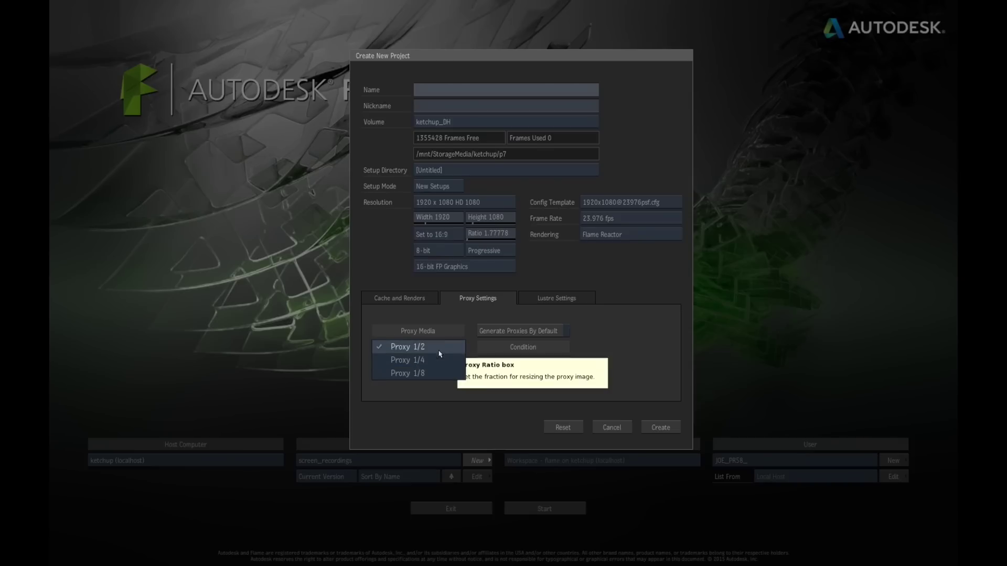
{"action": "left_click", "coordinate": [436, 395]}
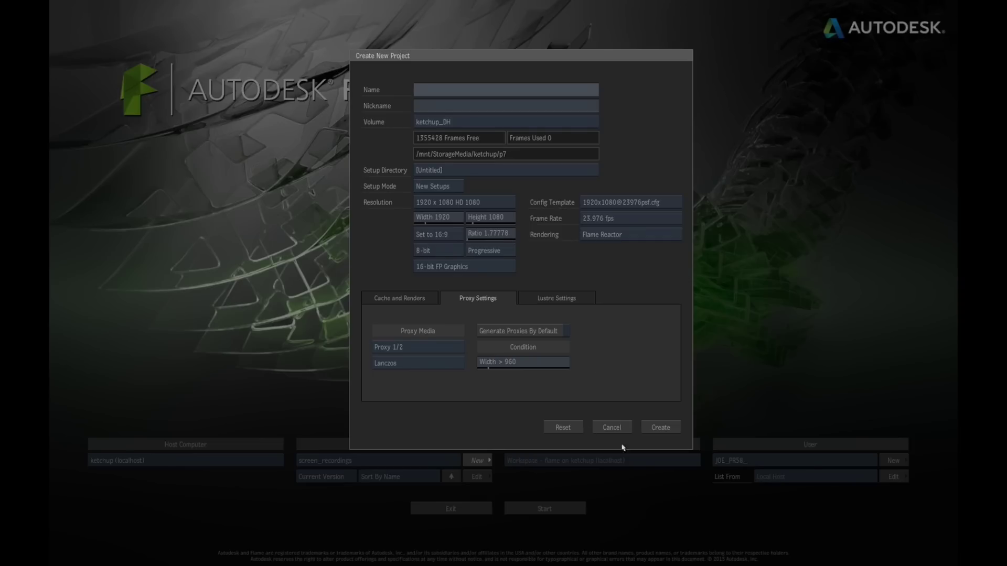
{"action": "left_click", "coordinate": [614, 428]}
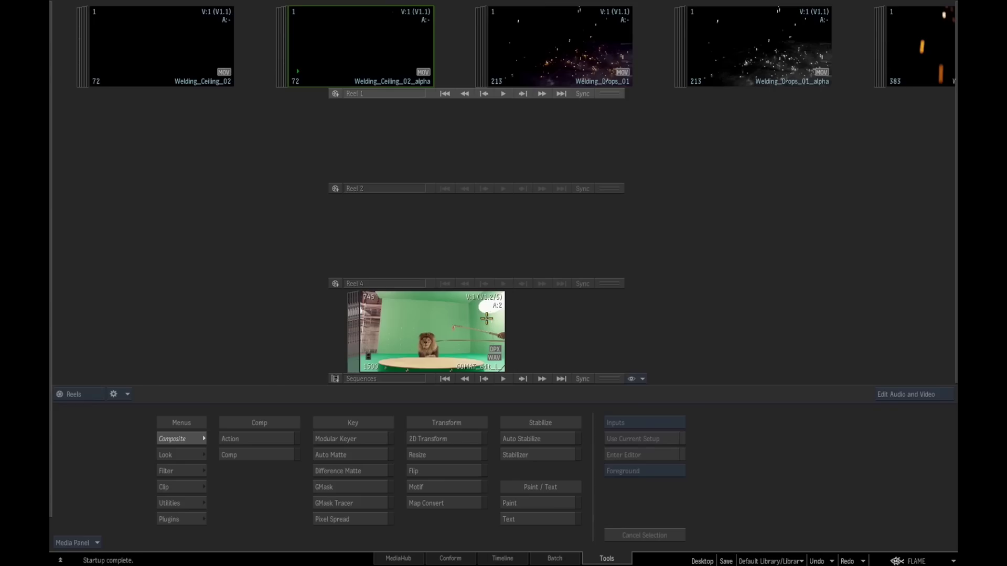
Step: Browse in MediaHub to the dng folder under IBC_2015_Flame_2016X1/media and scan its subdirectories for clips
{"action": "left_click_drag", "start_coordinate": [406, 78], "coordinate": [543, 65]}
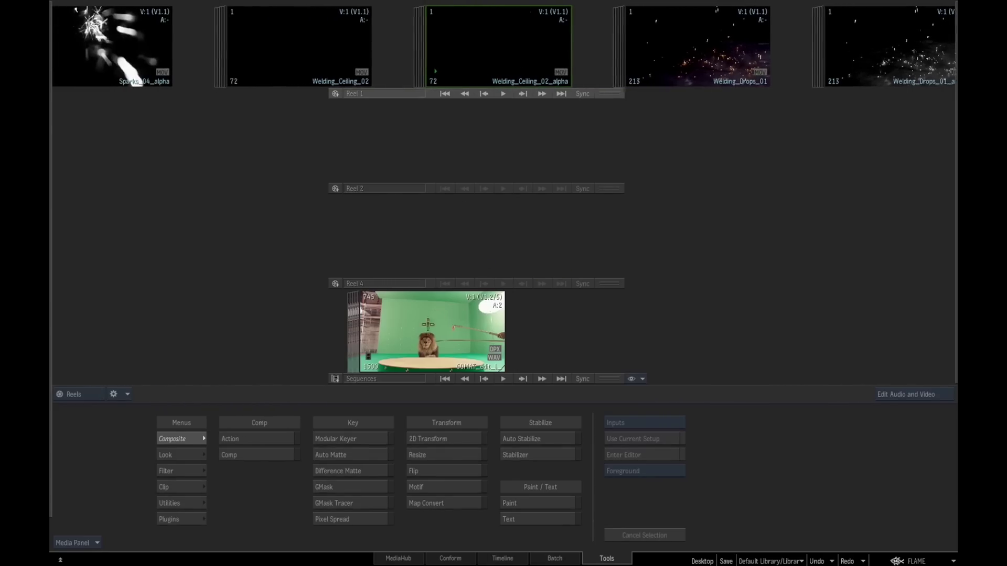
{"action": "scroll", "coordinate": [428, 325], "scroll_direction": "left", "scroll_amount": 2}
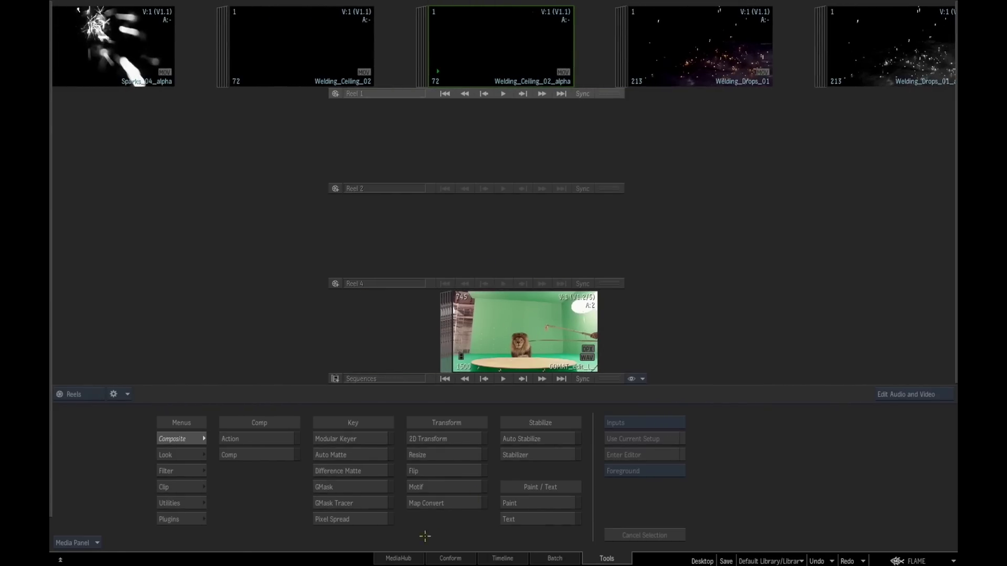
{"action": "left_click", "coordinate": [415, 557]}
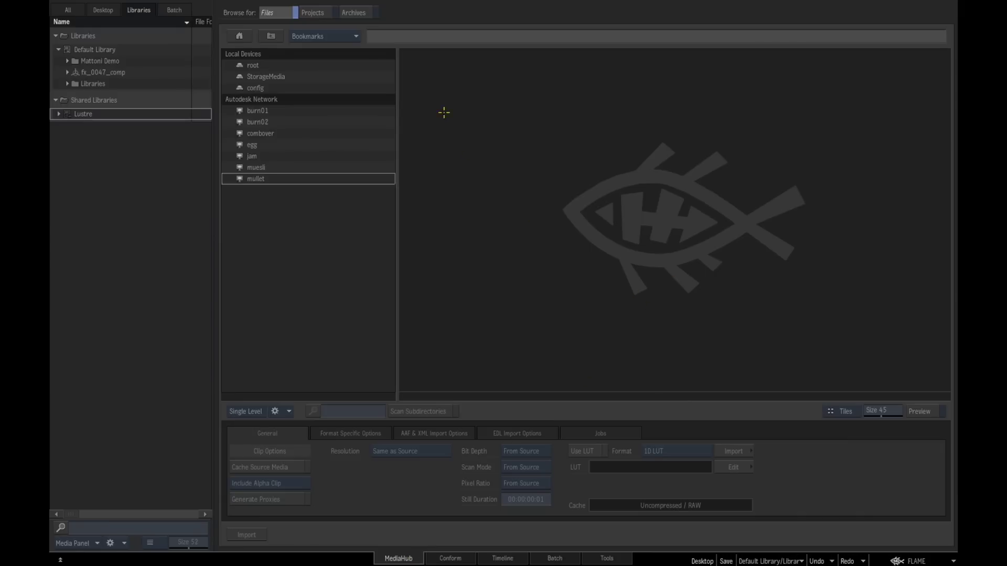
{"action": "left_click", "coordinate": [344, 37]}
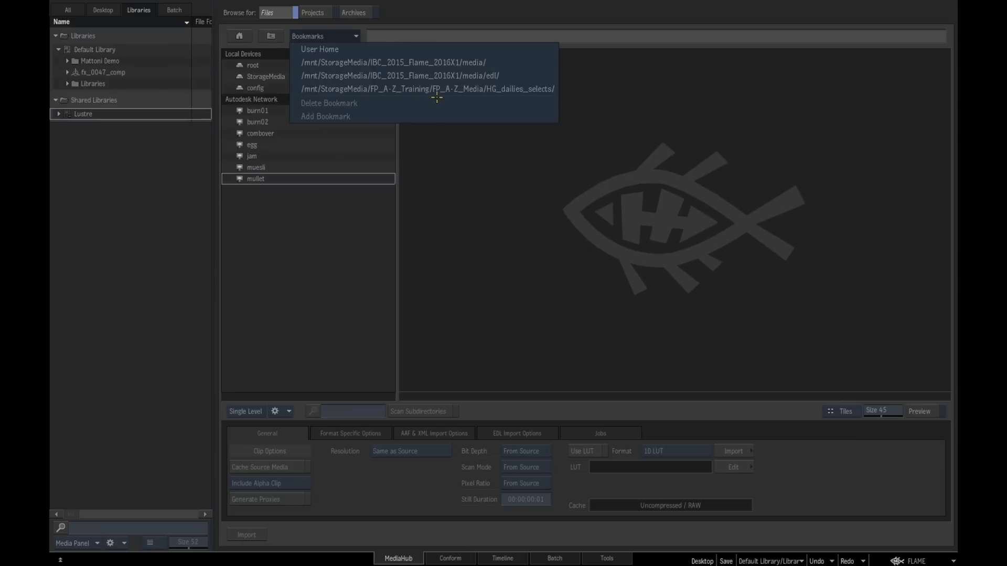
{"action": "left_click", "coordinate": [430, 75]}
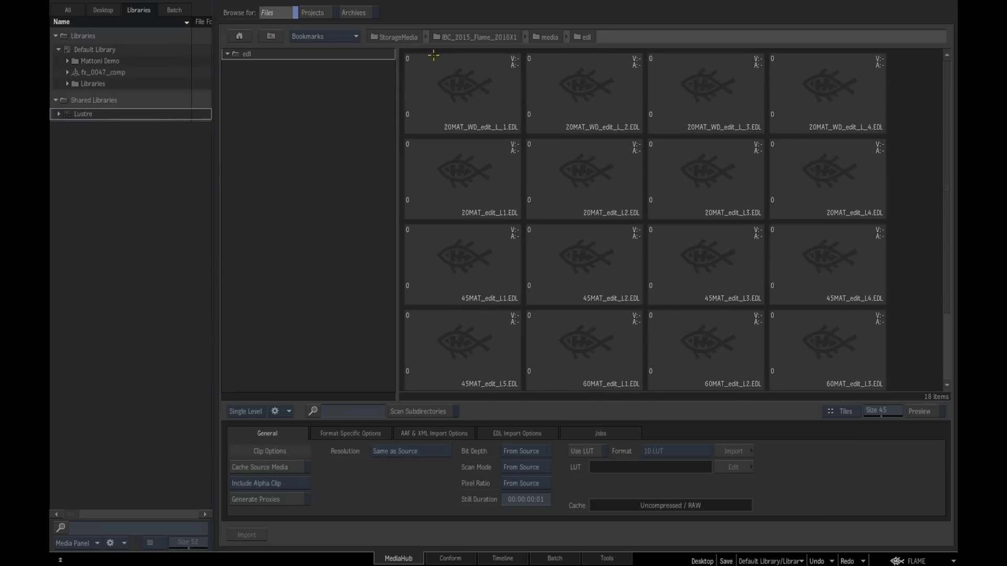
{"action": "left_click", "coordinate": [544, 37]}
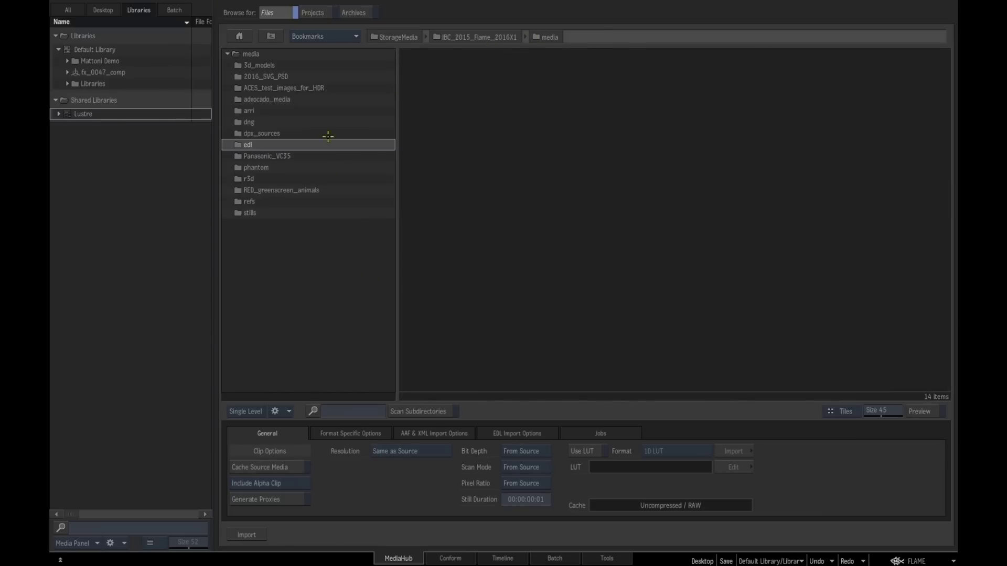
{"action": "double_click", "coordinate": [269, 123]}
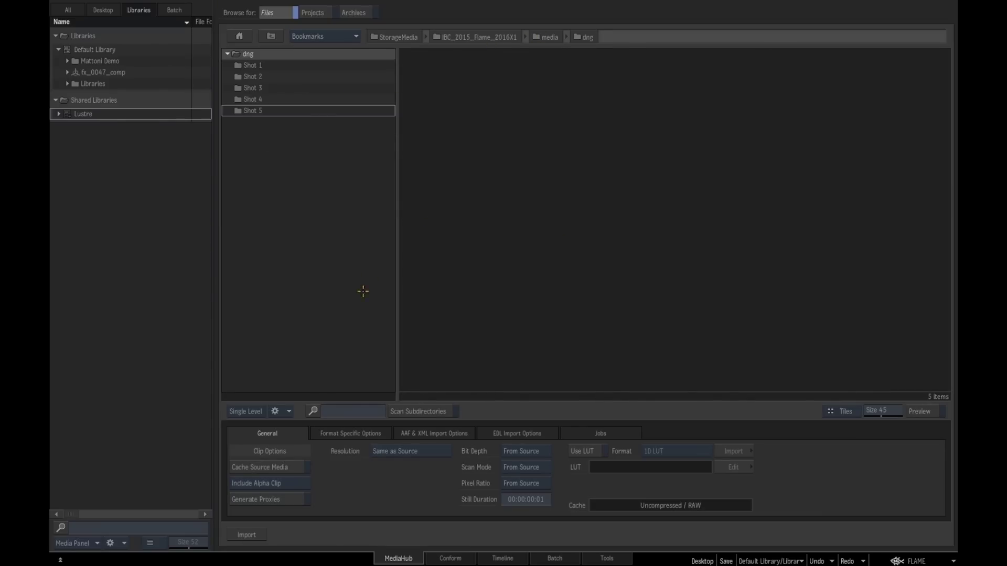
{"action": "left_click", "coordinate": [441, 413]}
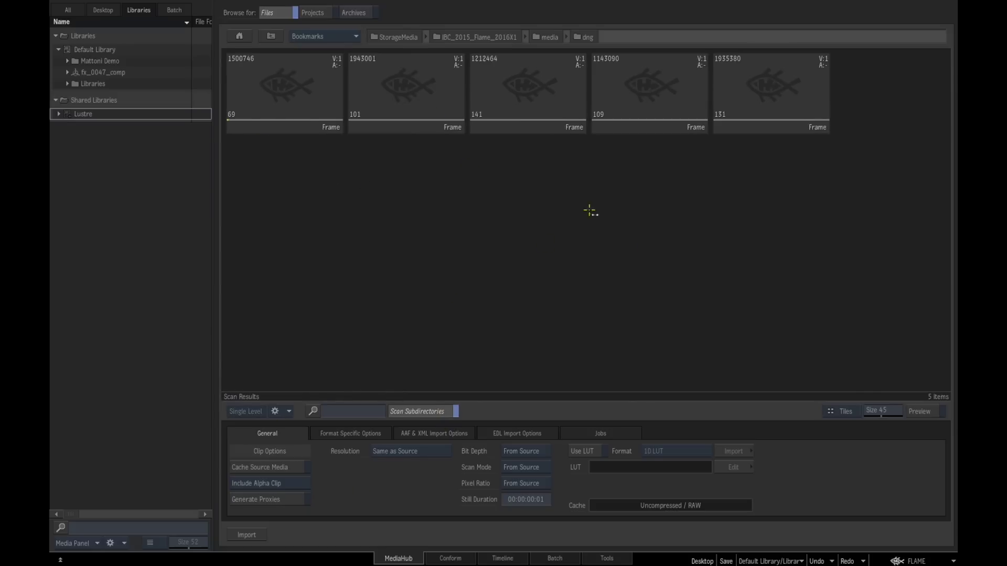
Step: Import the 101-, 141- and 109-frame dng clips into Reel 2 of the desktop
{"action": "left_click", "coordinate": [313, 110]}
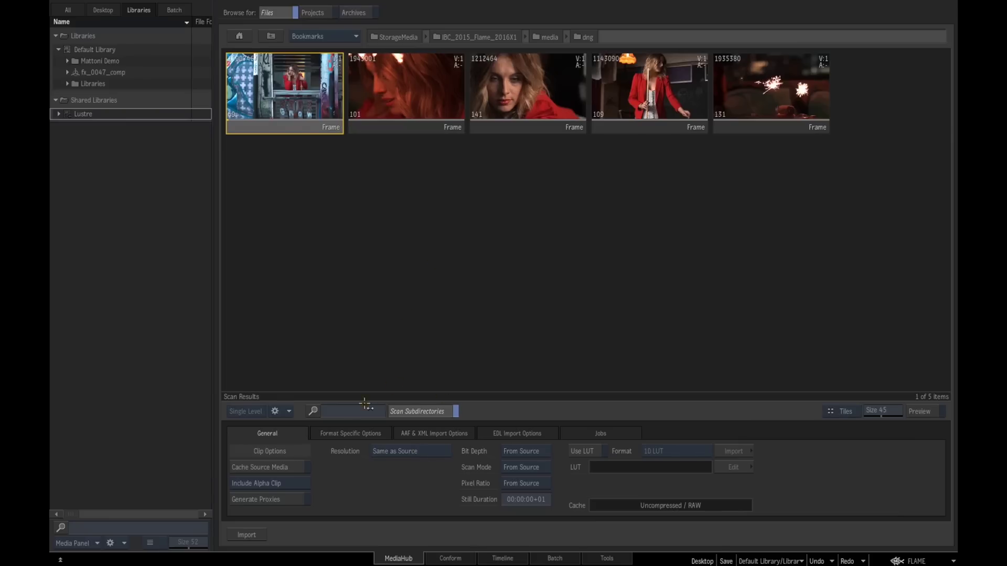
{"action": "left_click", "coordinate": [354, 434]}
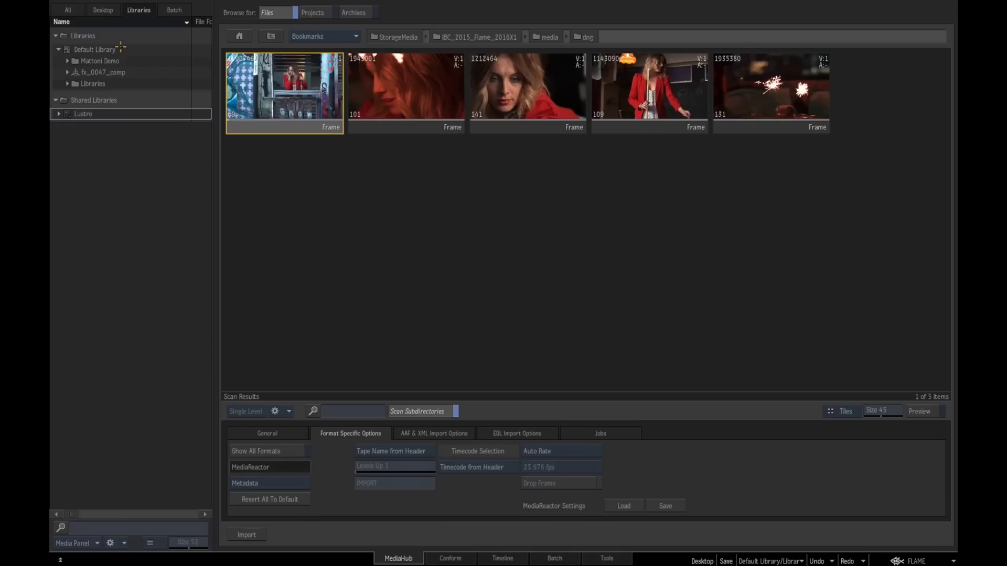
{"action": "left_click", "coordinate": [108, 11]}
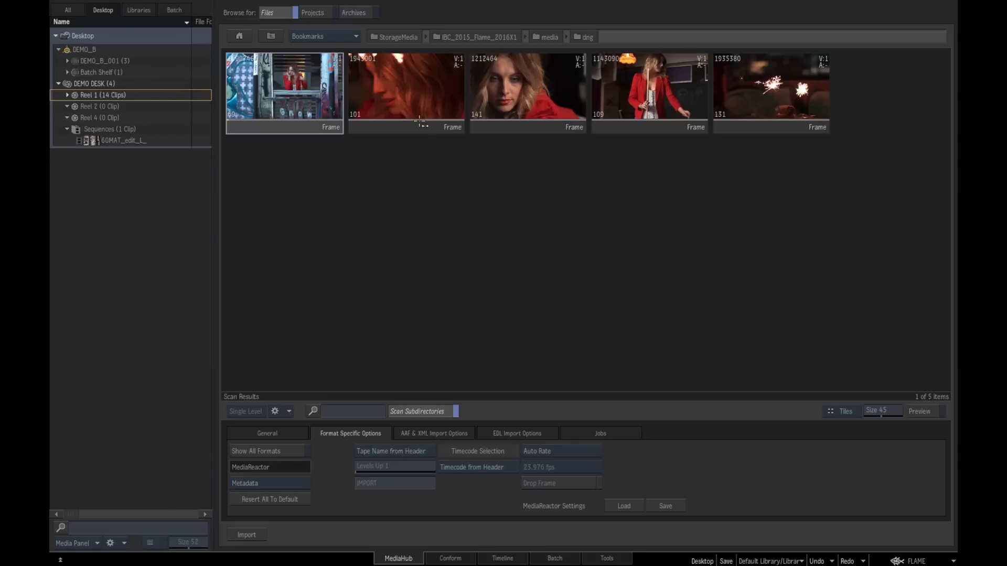
{"action": "left_click", "coordinate": [545, 85], "text": "ctrl"}
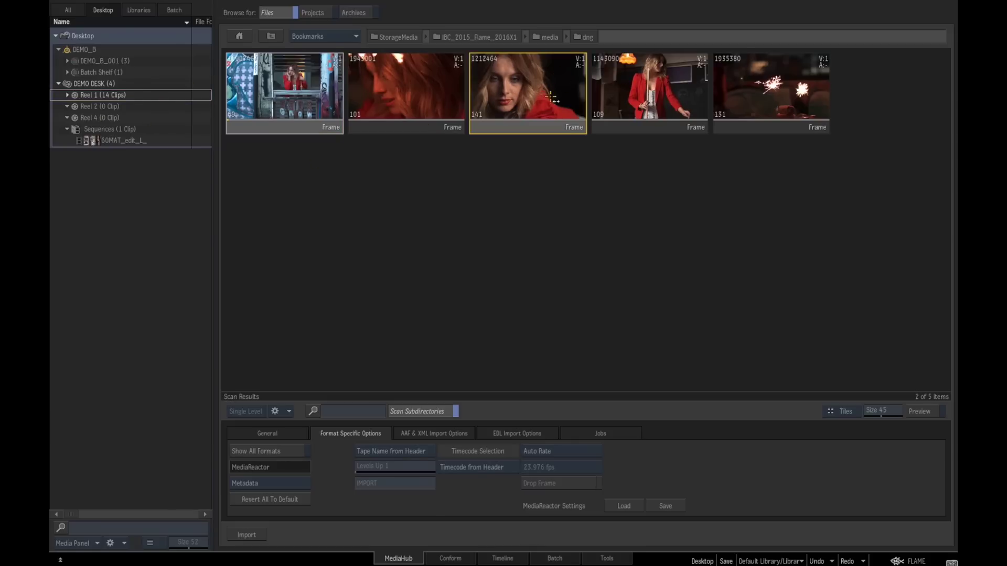
{"action": "left_click", "coordinate": [434, 92], "text": "ctrl"}
{"action": "left_click", "coordinate": [643, 107], "text": "ctrl"}
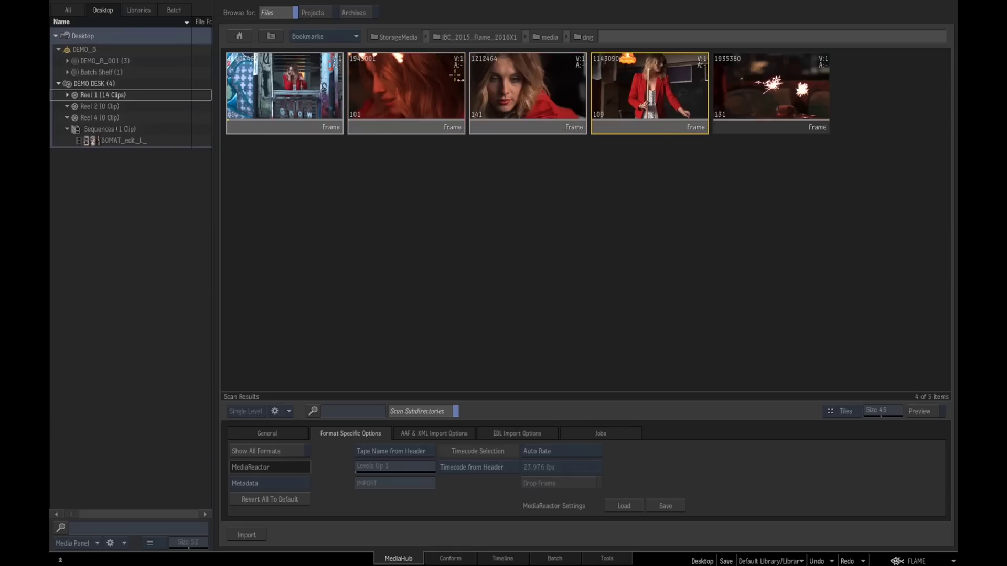
{"action": "left_click_drag", "start_coordinate": [641, 104], "coordinate": [164, 106]}
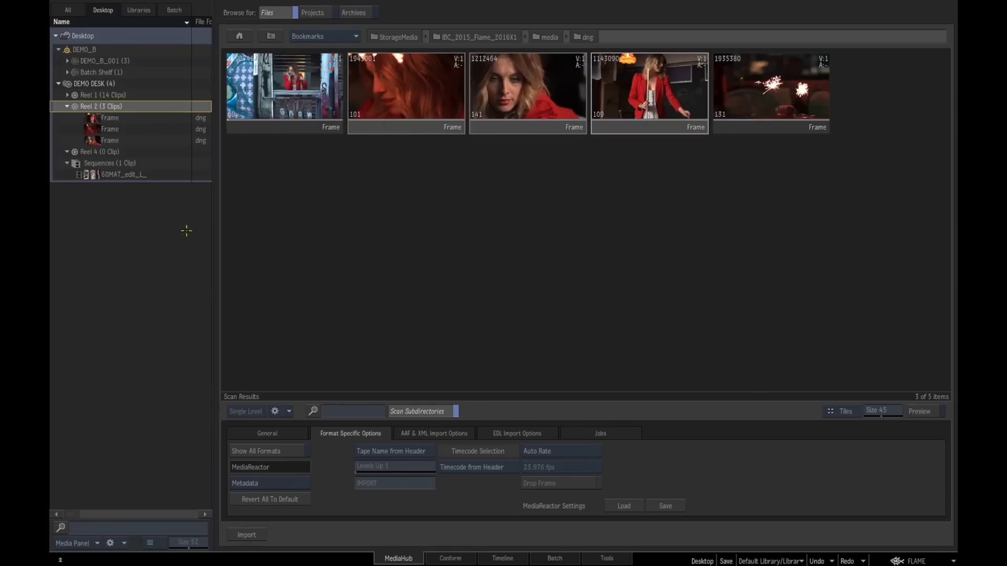
Step: Inspect the clip information of the 101-frame dng clip in Reel 2 of the Timeline view
{"action": "left_click", "coordinate": [518, 557]}
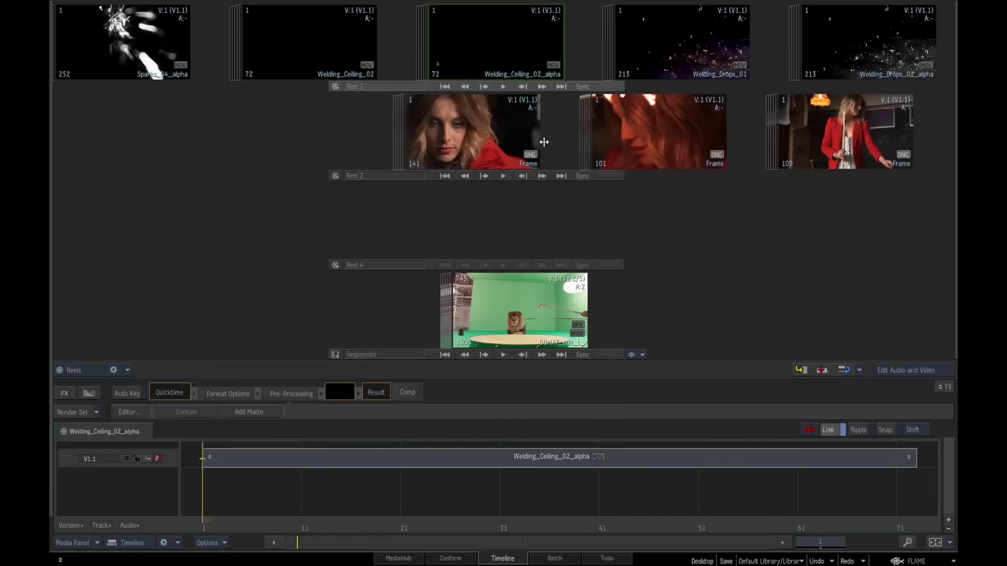
{"action": "left_click", "coordinate": [526, 152]}
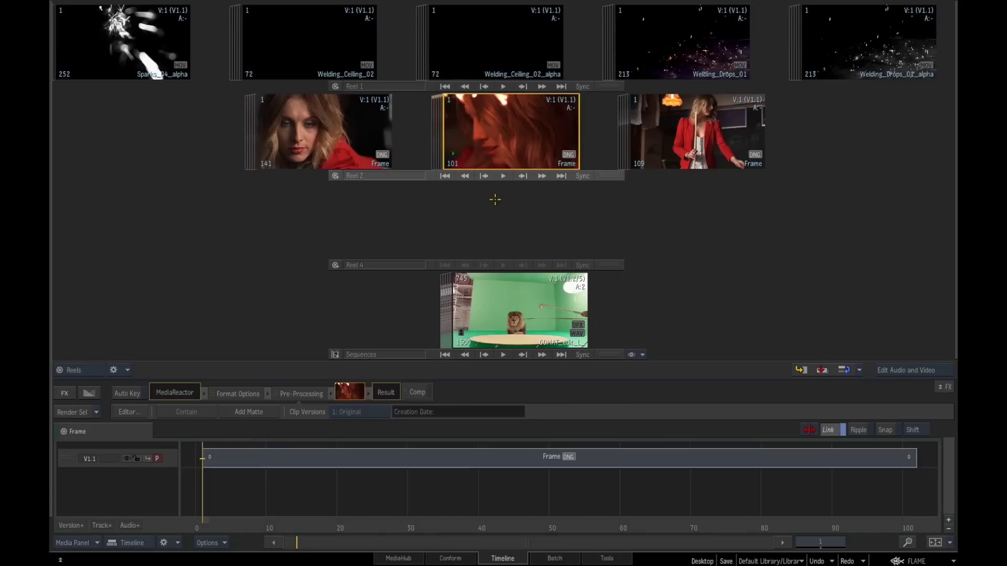
{"action": "mouse_move", "coordinate": [514, 145]}
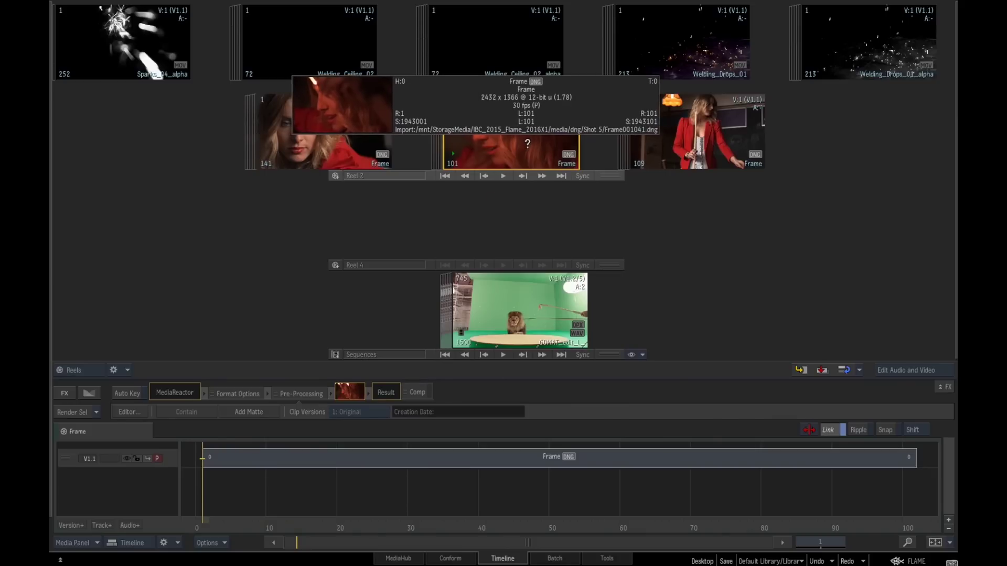
Step: Preview the 101-frame dng source clip in MediaHub and examine its metadata and MediaReactor debayering options
{"action": "left_click", "coordinate": [418, 558]}
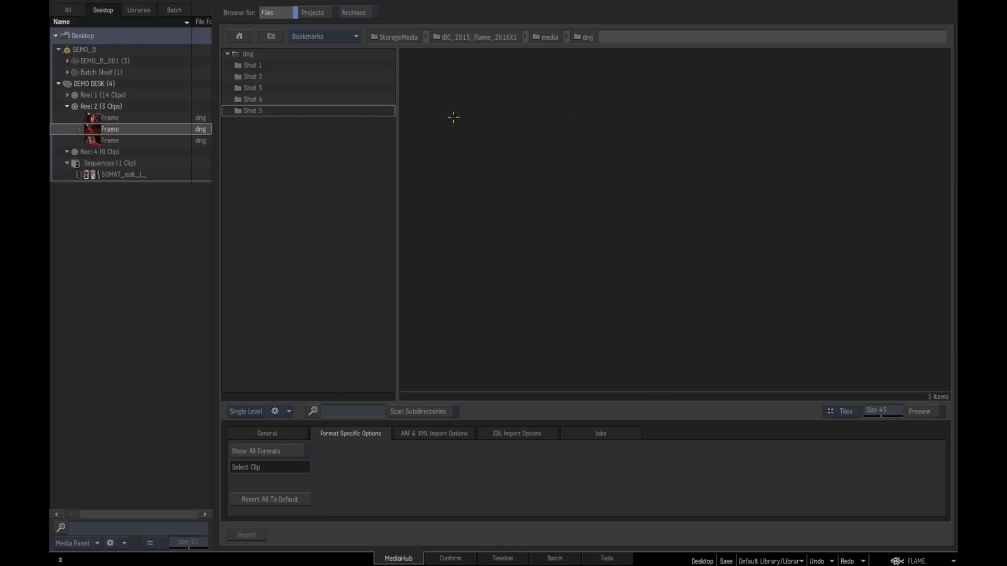
{"action": "left_click", "coordinate": [420, 411]}
{"action": "left_click", "coordinate": [919, 412]}
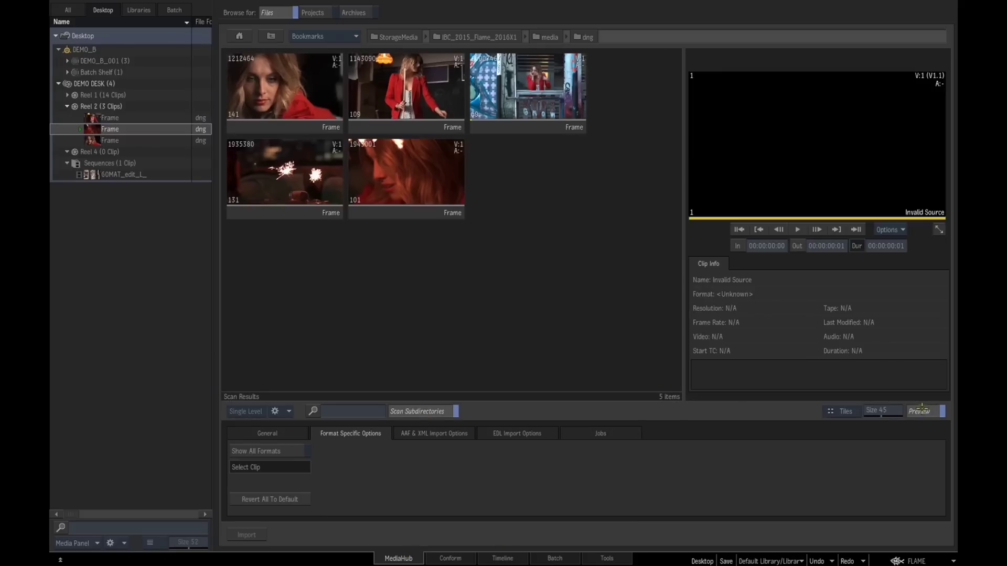
{"action": "left_click", "coordinate": [427, 178]}
{"action": "left_click", "coordinate": [753, 266]}
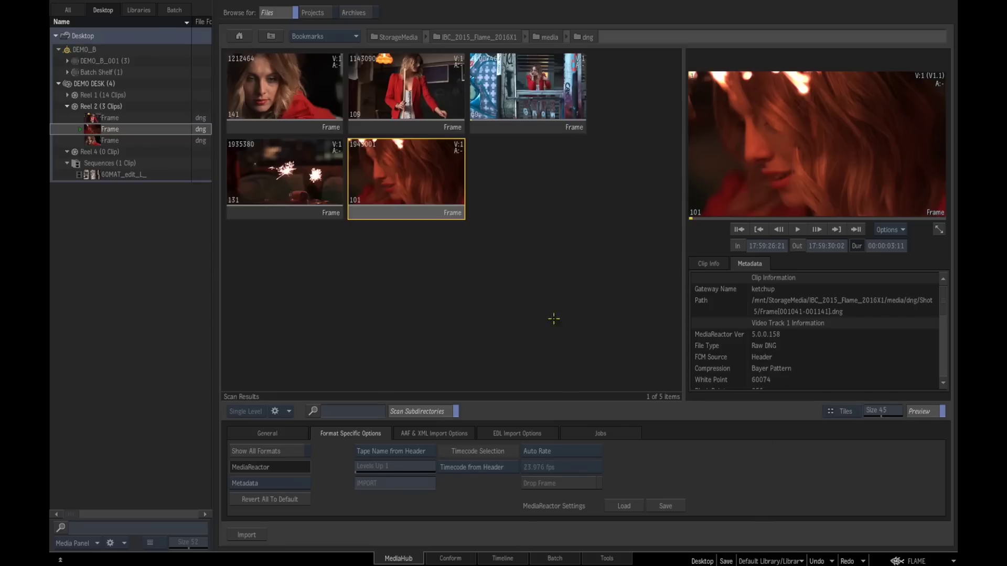
{"action": "left_click", "coordinate": [269, 483]}
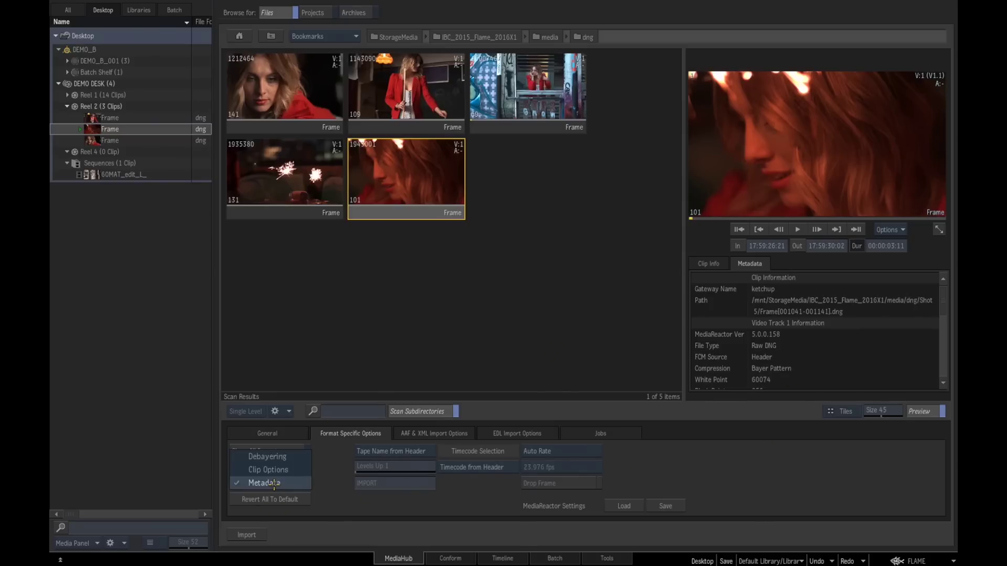
{"action": "left_click", "coordinate": [262, 456]}
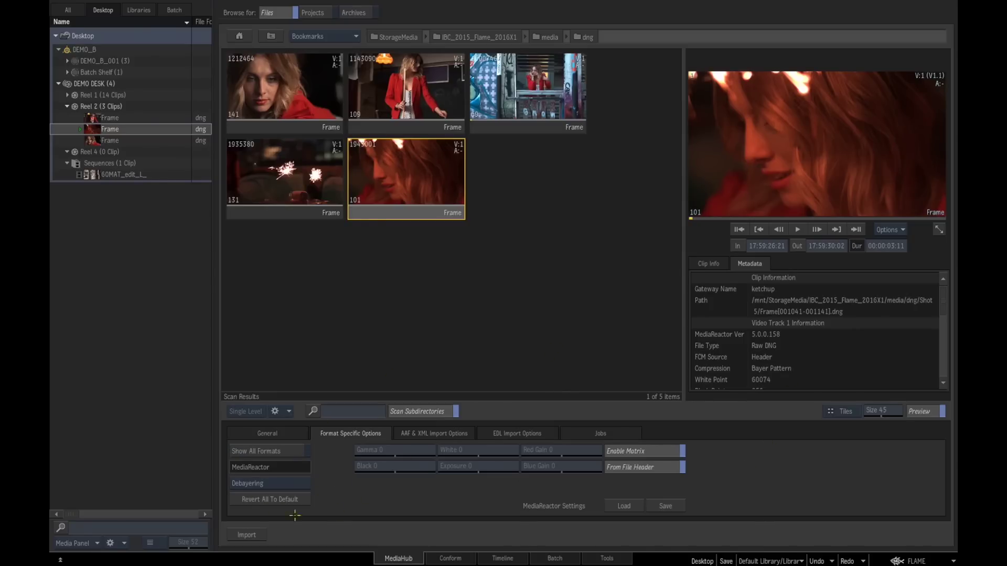
Step: Play the 101-frame dng clip from Reel 2 in the player, scrub it to frame 28 and return to the reels
{"action": "left_click", "coordinate": [504, 558]}
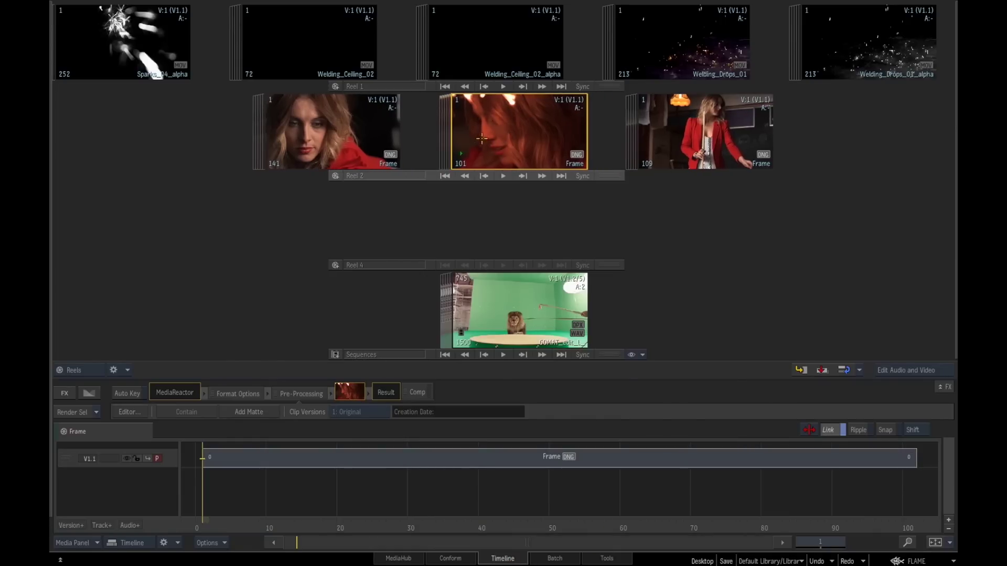
{"action": "double_click", "coordinate": [479, 125]}
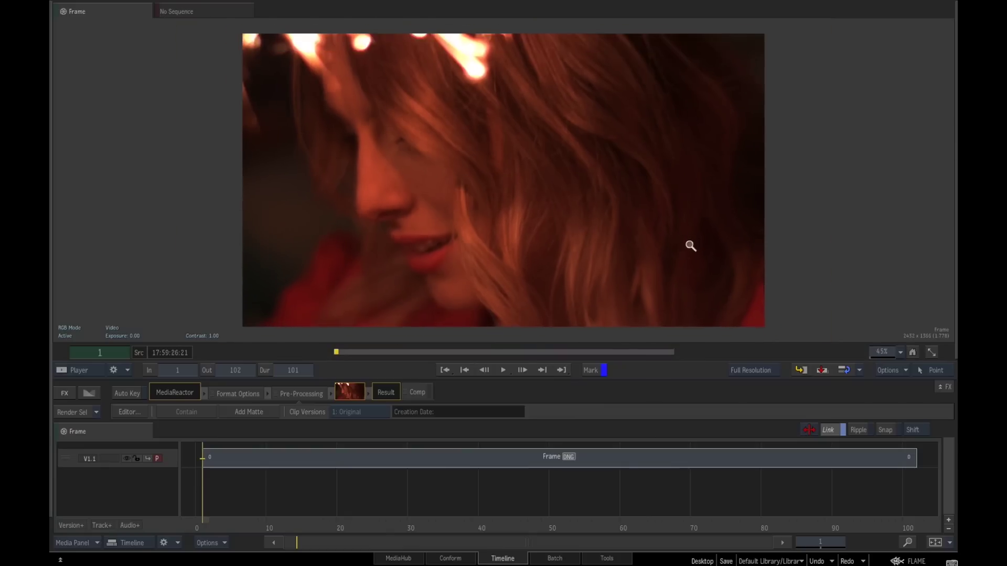
{"action": "left_click", "coordinate": [504, 370]}
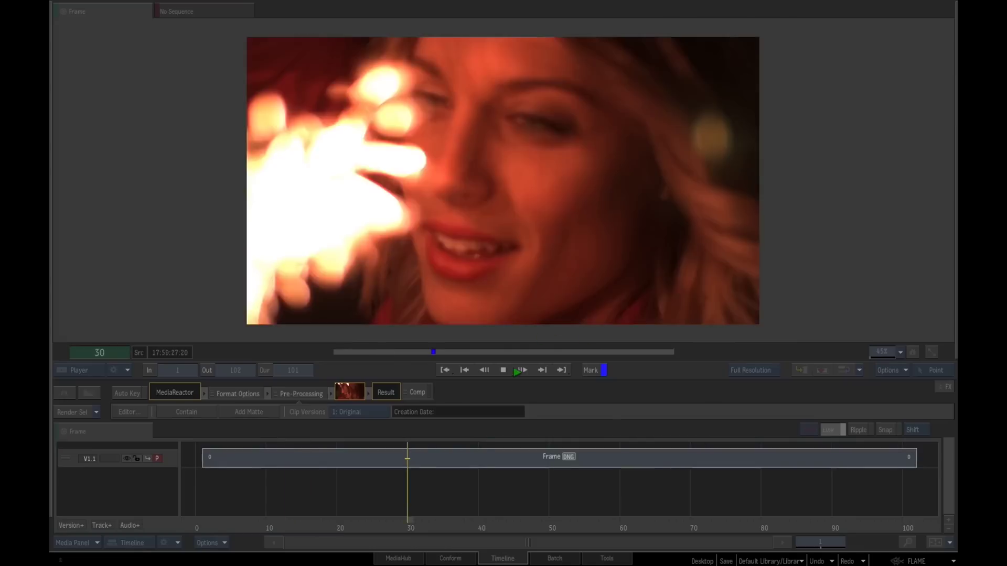
{"action": "left_click", "coordinate": [503, 370]}
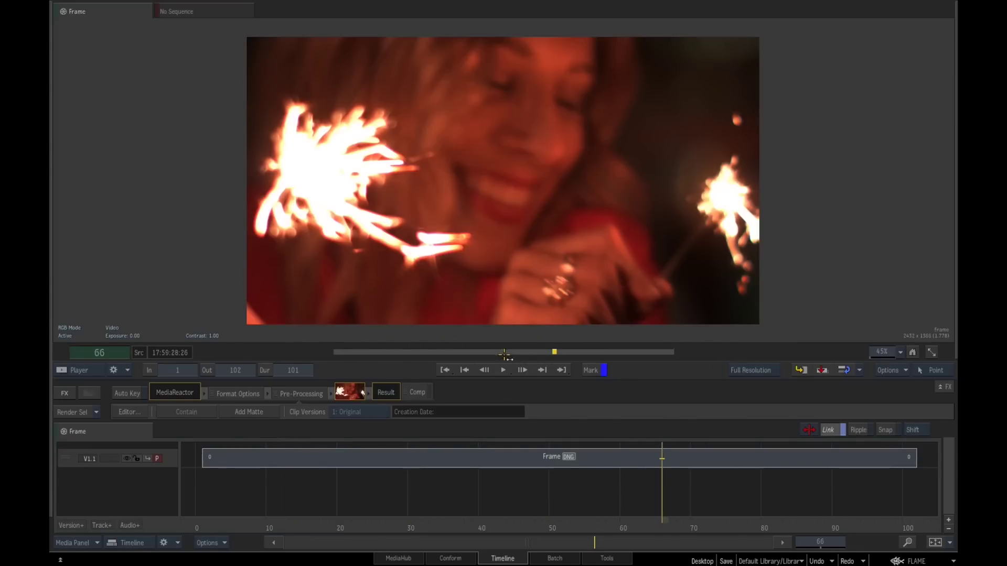
{"action": "left_click_drag", "start_coordinate": [504, 355], "coordinate": [427, 349]}
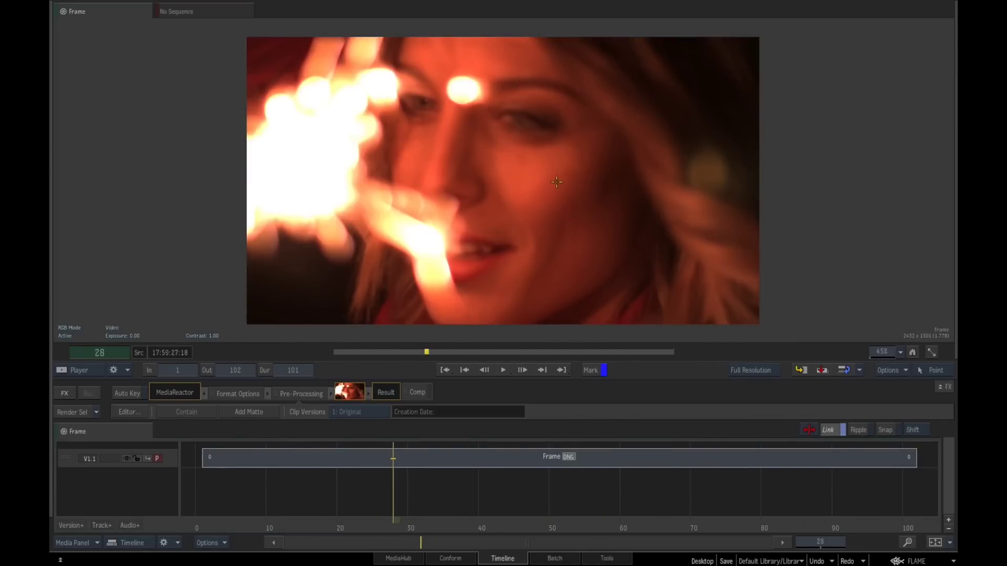
{"action": "key", "text": "Escape"}
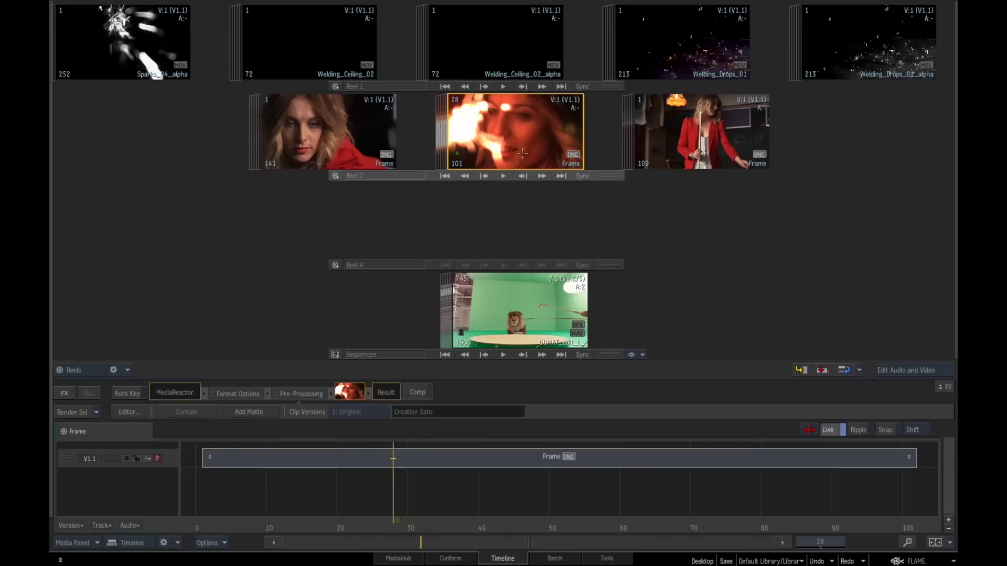
Step: Select the 141-, 101- and 109-frame dng clips in Reel 2 and generate source proxies for them
{"action": "key", "text": "Left"}
{"action": "left_click", "coordinate": [664, 144]}
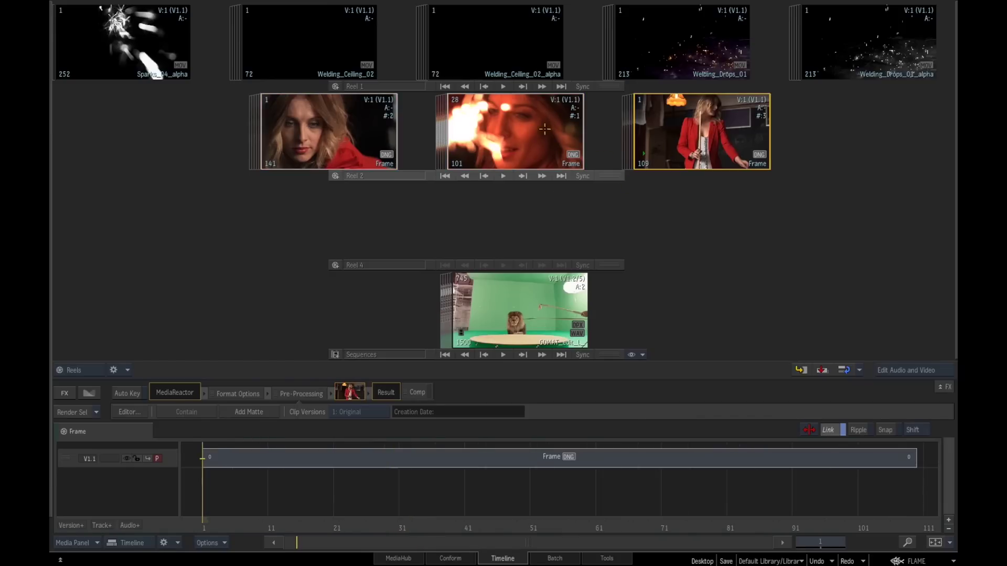
{"action": "right_click", "coordinate": [546, 138]}
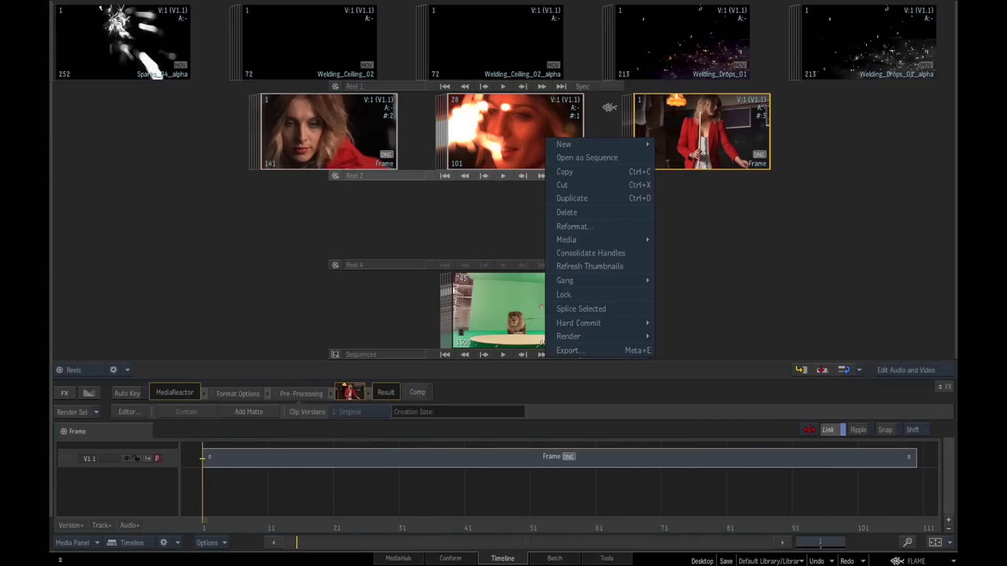
{"action": "mouse_move", "coordinate": [601, 240]}
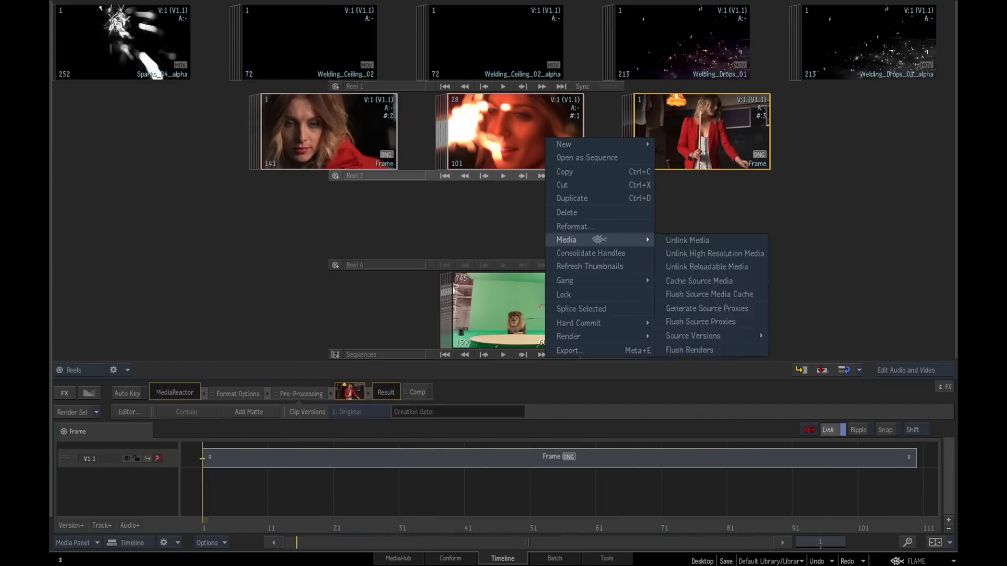
{"action": "left_click", "coordinate": [703, 312]}
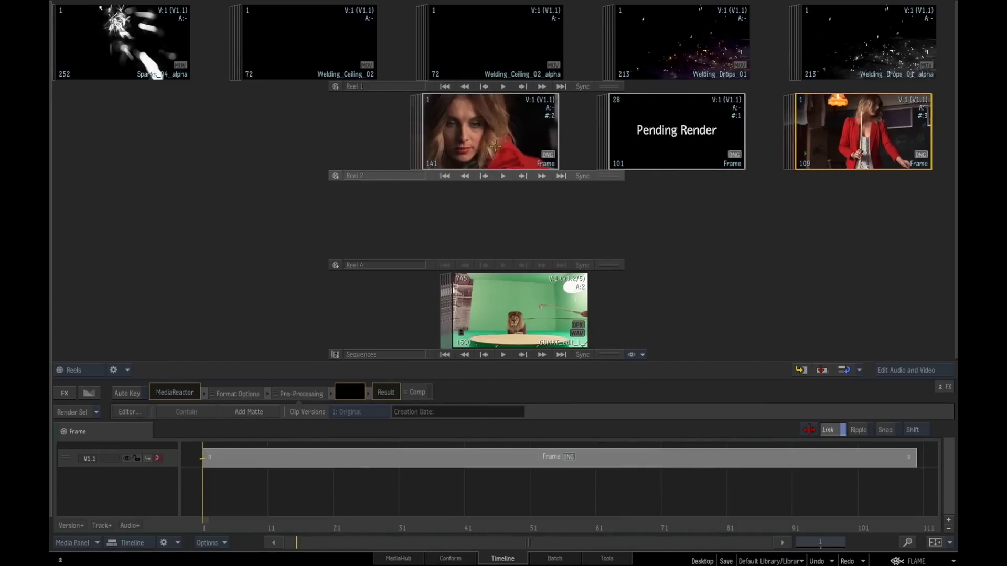
Step: Scrub the 141-frame dng clip in the player at full resolution, switch the display to Proxy and scrub it again
{"action": "double_click", "coordinate": [437, 137]}
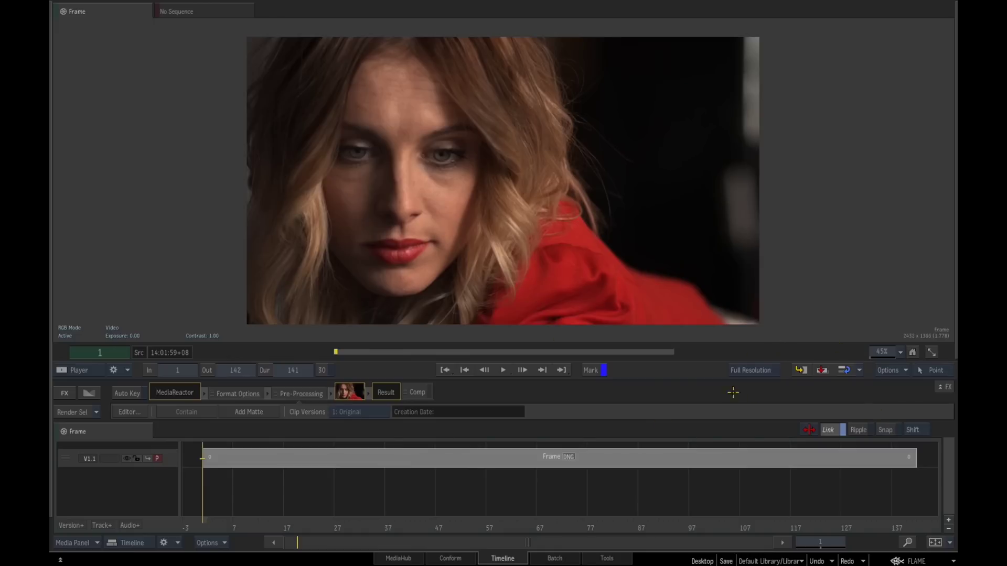
{"action": "left_click_drag", "start_coordinate": [337, 352], "coordinate": [422, 352]}
{"action": "left_click_drag", "start_coordinate": [604, 357], "coordinate": [232, 342]}
{"action": "left_click", "coordinate": [750, 370]}
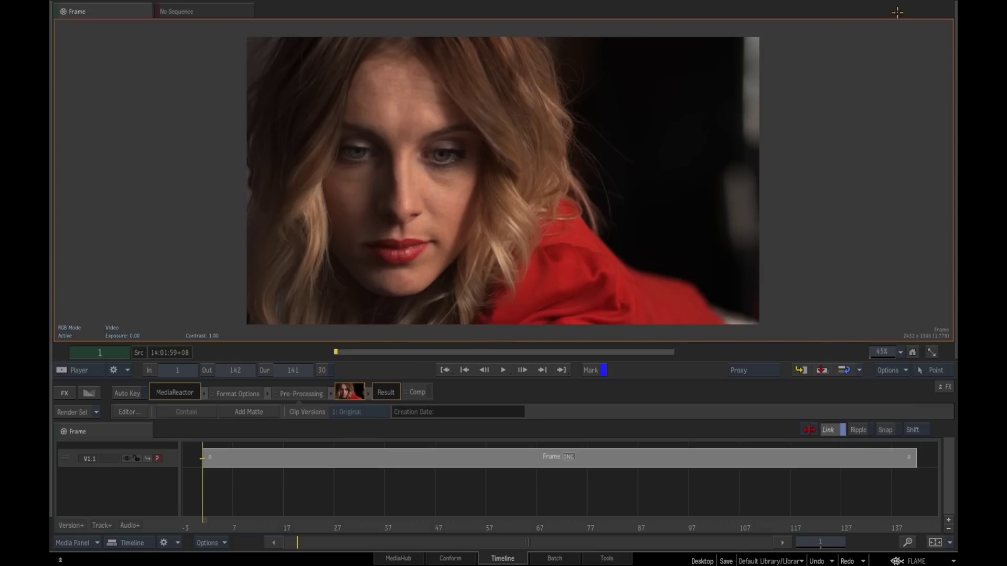
{"action": "mouse_move", "coordinate": [353, 350]}
{"action": "left_mouse_down"}
{"action": "mouse_move", "coordinate": [652, 352]}
{"action": "mouse_move", "coordinate": [336, 351]}
{"action": "left_mouse_up"}
{"action": "mouse_move", "coordinate": [952, 563]}
Step: Scrub the 101-frame dng clip to frame 13 in the player and the 109-frame dng clip to frame 43
{"action": "left_click", "coordinate": [659, 136]}
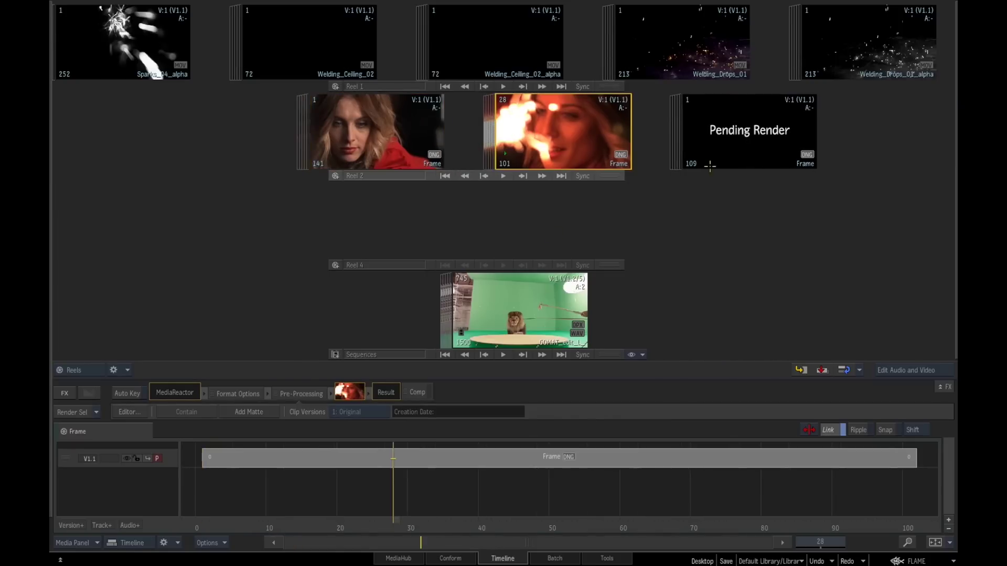
{"action": "double_click", "coordinate": [562, 138]}
{"action": "left_click_drag", "start_coordinate": [431, 352], "coordinate": [373, 356]}
{"action": "key", "text": "Escape"}
{"action": "left_click_drag", "start_coordinate": [654, 139], "coordinate": [526, 142]}
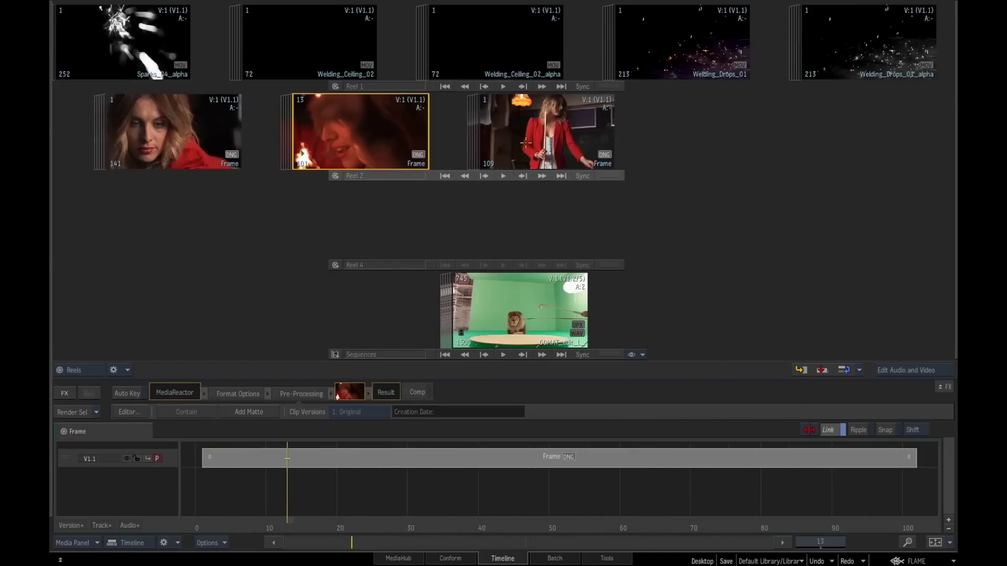
{"action": "double_click", "coordinate": [526, 143]}
{"action": "left_click_drag", "start_coordinate": [364, 351], "coordinate": [464, 364]}
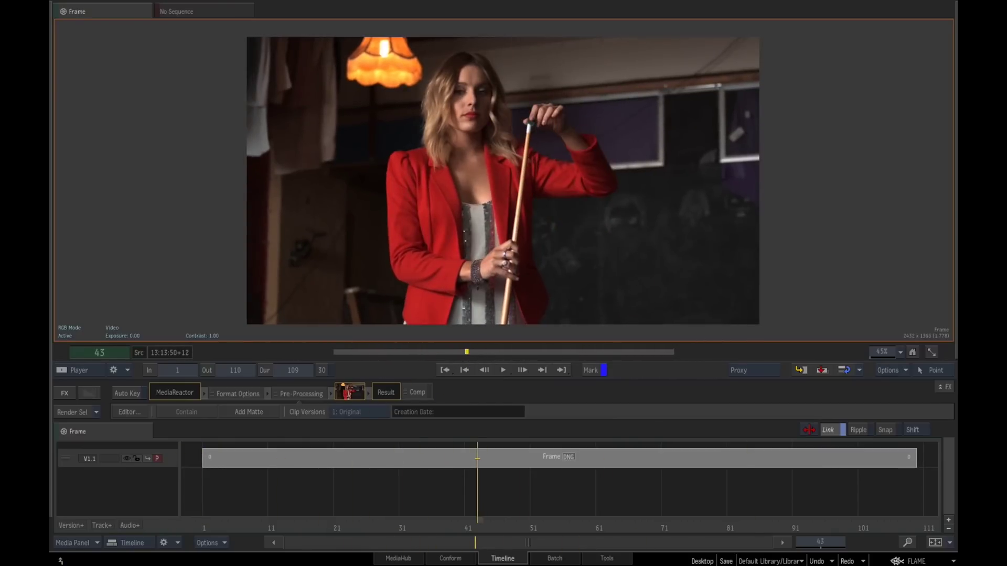
Step: Inspect the Backburner queue of background tasks from the console, toggle the display of completed jobs and return to the player
{"action": "left_click", "coordinate": [60, 561]}
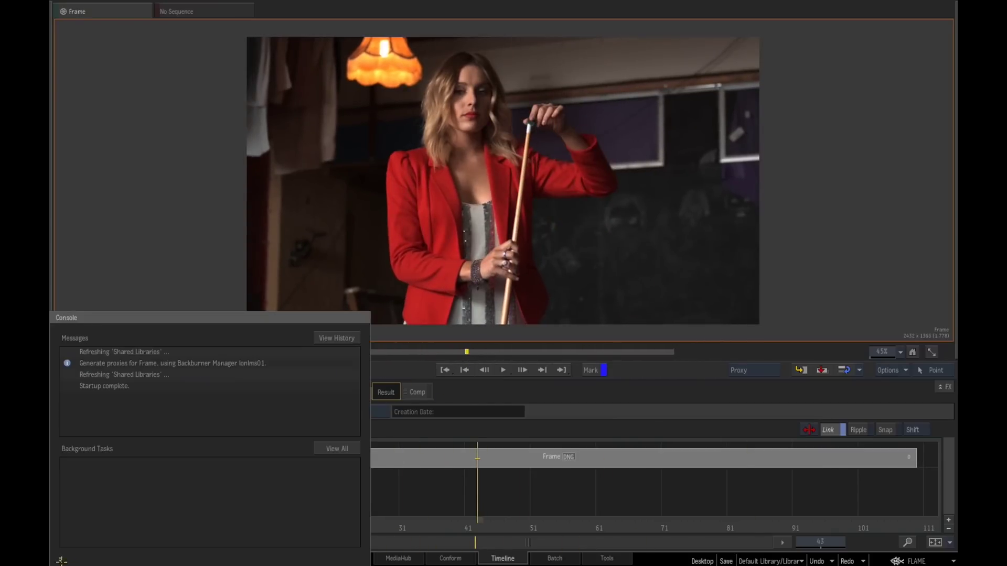
{"action": "left_click", "coordinate": [334, 449]}
{"action": "left_click", "coordinate": [124, 118]}
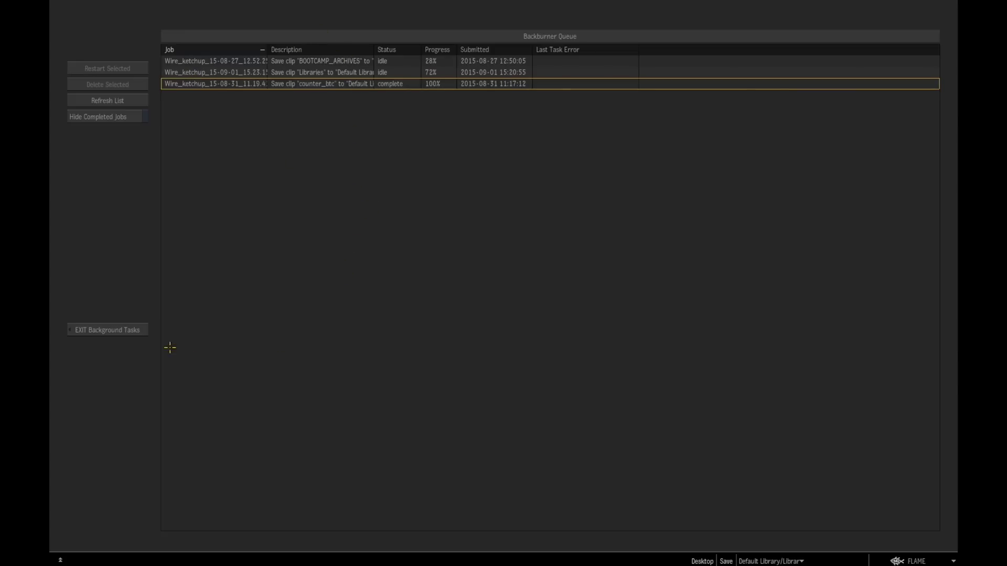
{"action": "left_click", "coordinate": [121, 332]}
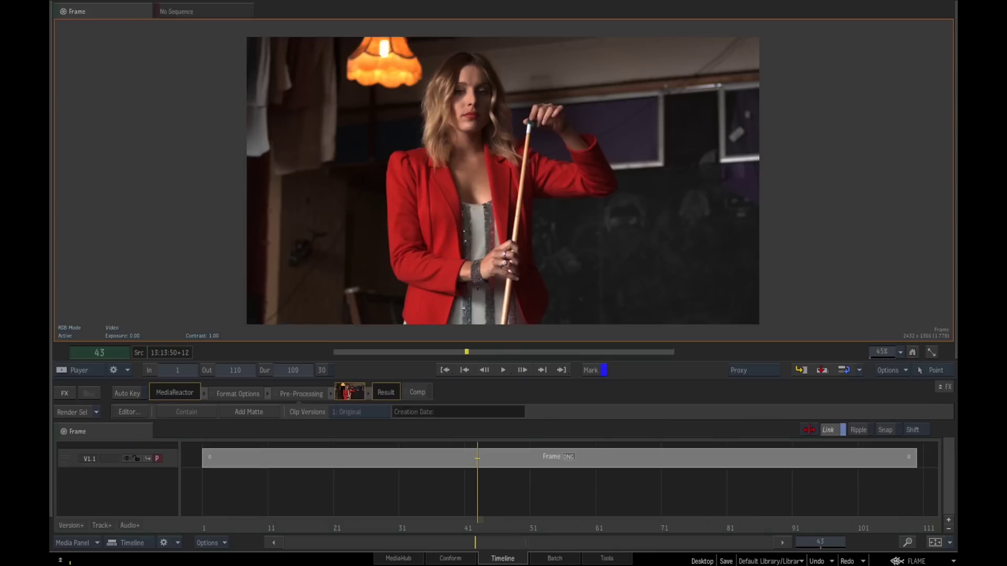
Step: Scrub the 109-frame dng clip to frame 42 and return to the reels
{"action": "mouse_move", "coordinate": [469, 352]}
{"action": "left_mouse_down"}
{"action": "mouse_move", "coordinate": [591, 364]}
{"action": "mouse_move", "coordinate": [466, 348]}
{"action": "left_mouse_up"}
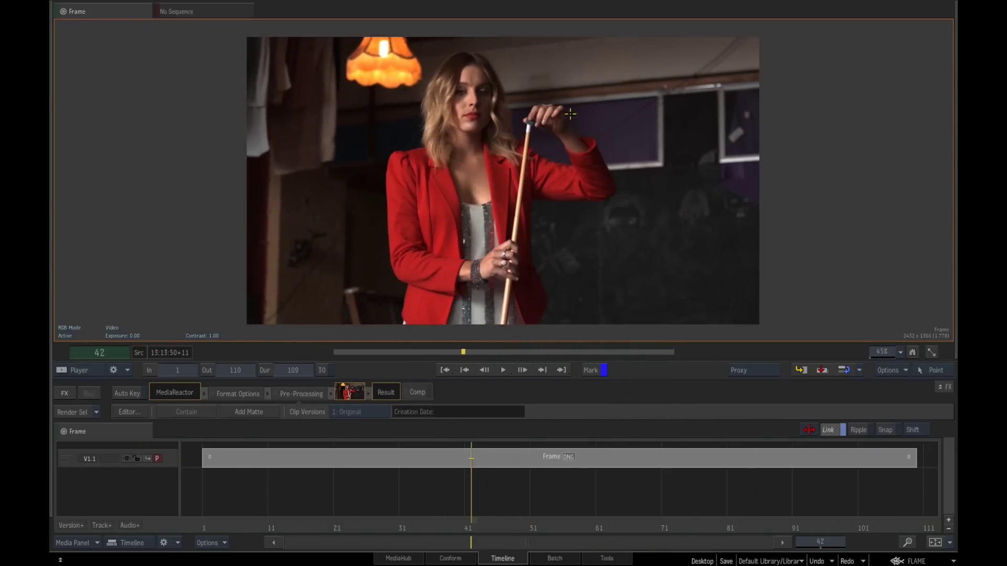
{"action": "key", "text": "Escape"}
{"action": "scroll", "coordinate": [514, 131], "scroll_direction": "left", "scroll_amount": 1}
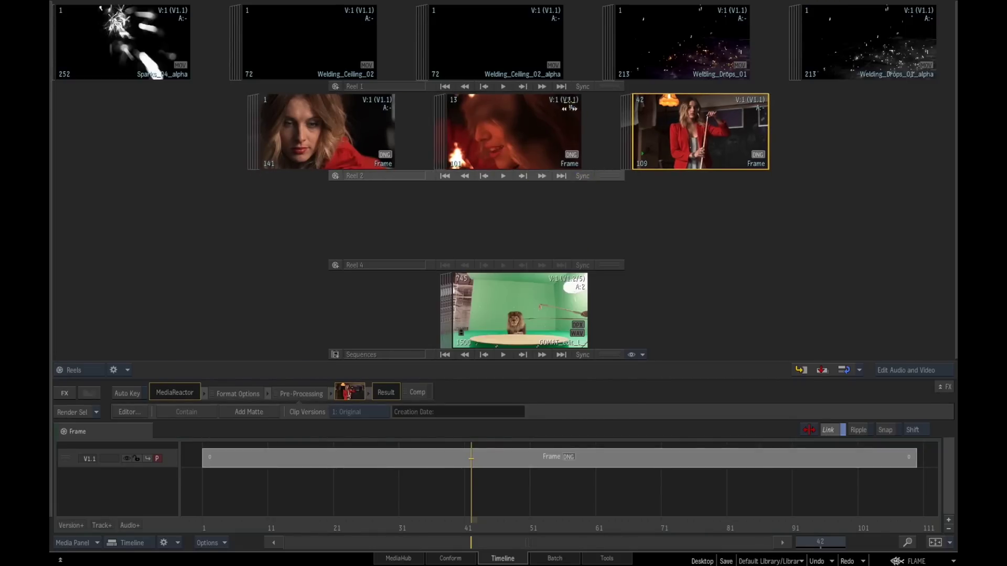
Step: Play the 101-frame dng clip from Reel 2 in Proxy mode in the player and switch its display to Full Resolution
{"action": "left_click", "coordinate": [570, 102]}
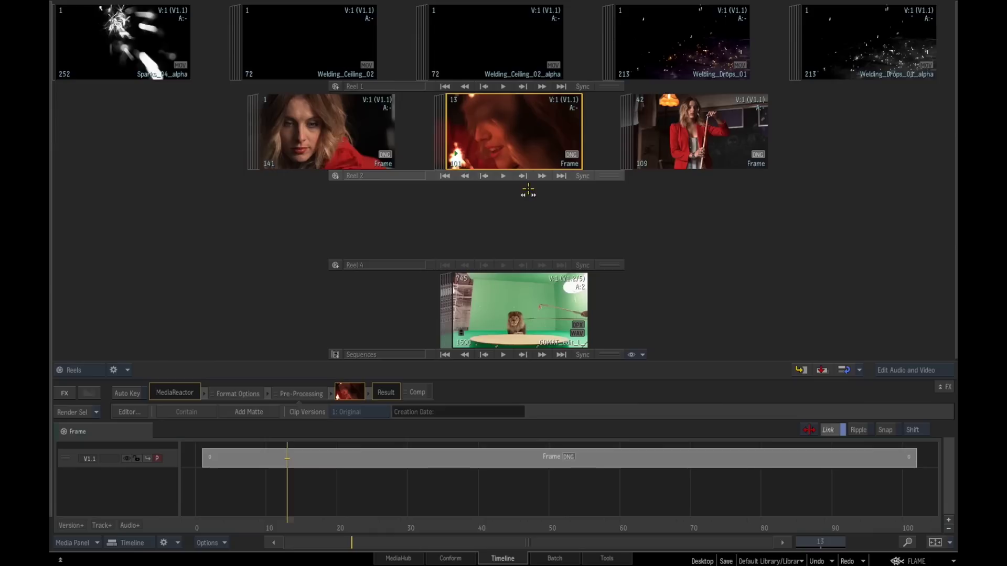
{"action": "double_click", "coordinate": [521, 144]}
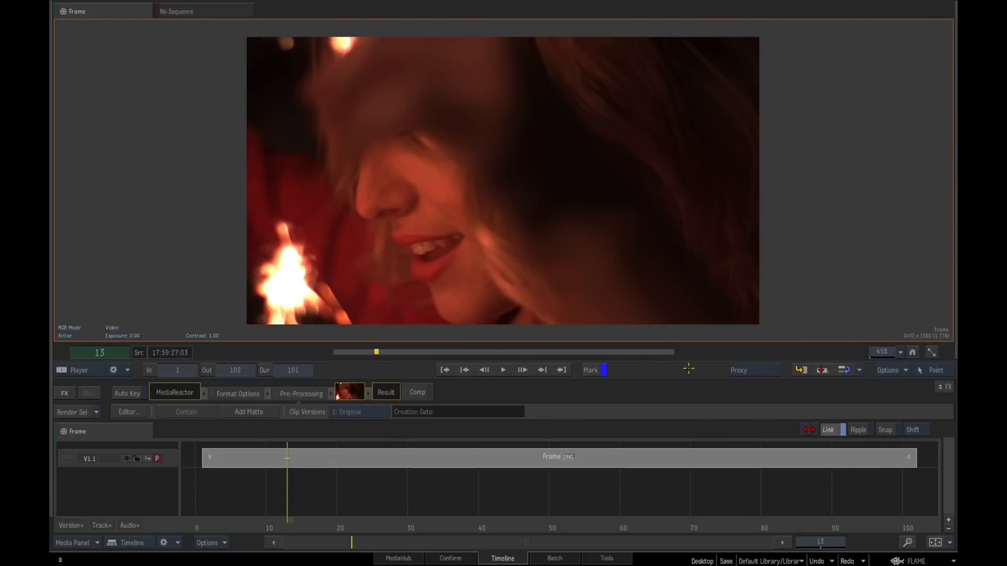
{"action": "left_click", "coordinate": [503, 370]}
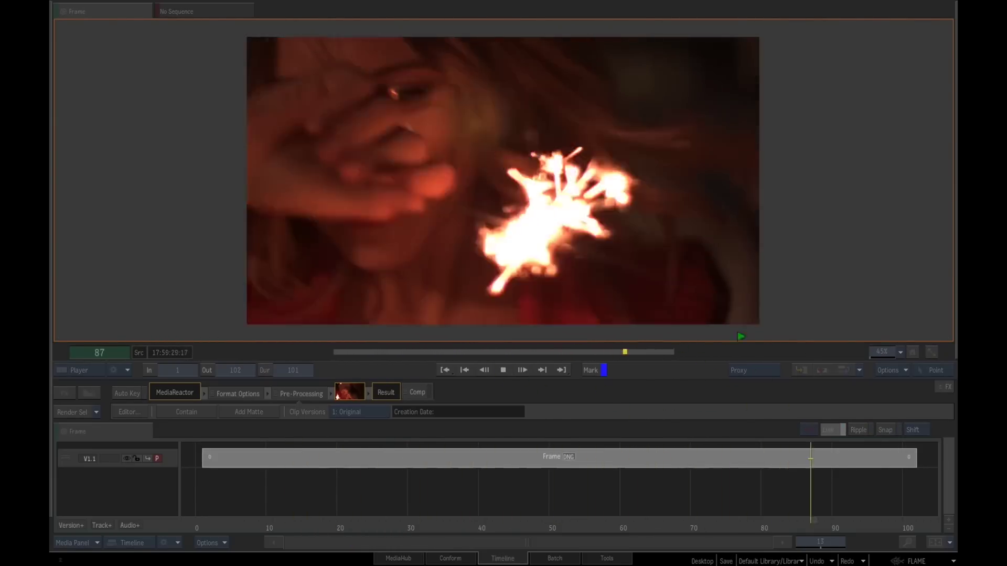
{"action": "left_click", "coordinate": [750, 371]}
{"action": "left_click", "coordinate": [760, 383]}
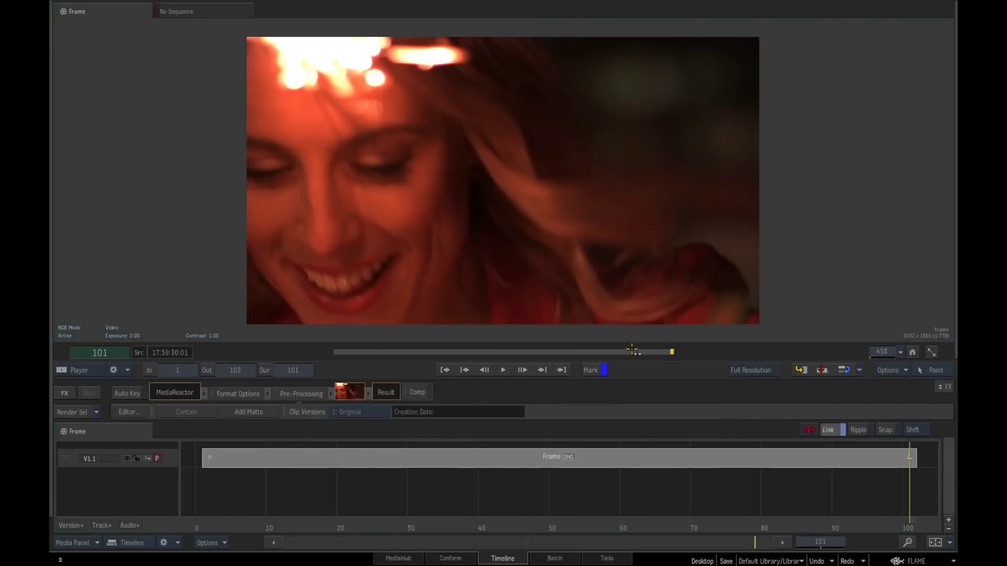
Step: Scrub the 101-frame dng clip to frame 43 in Proxy display, return to the reels and move its thumbnail to frame 52
{"action": "left_click", "coordinate": [442, 370]}
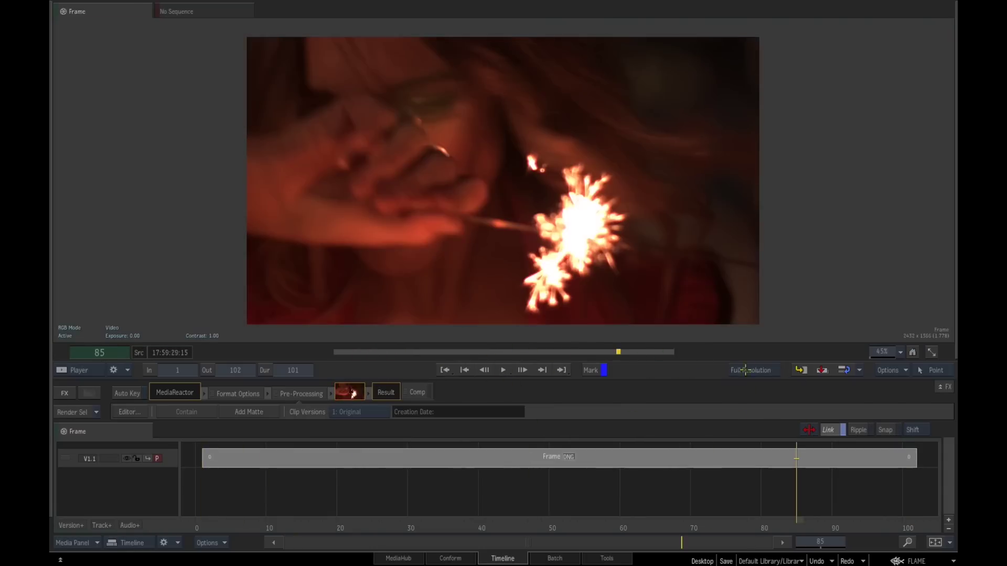
{"action": "mouse_move", "coordinate": [601, 372]}
{"action": "left_mouse_down"}
{"action": "mouse_move", "coordinate": [613, 355]}
{"action": "mouse_move", "coordinate": [474, 352]}
{"action": "left_mouse_up"}
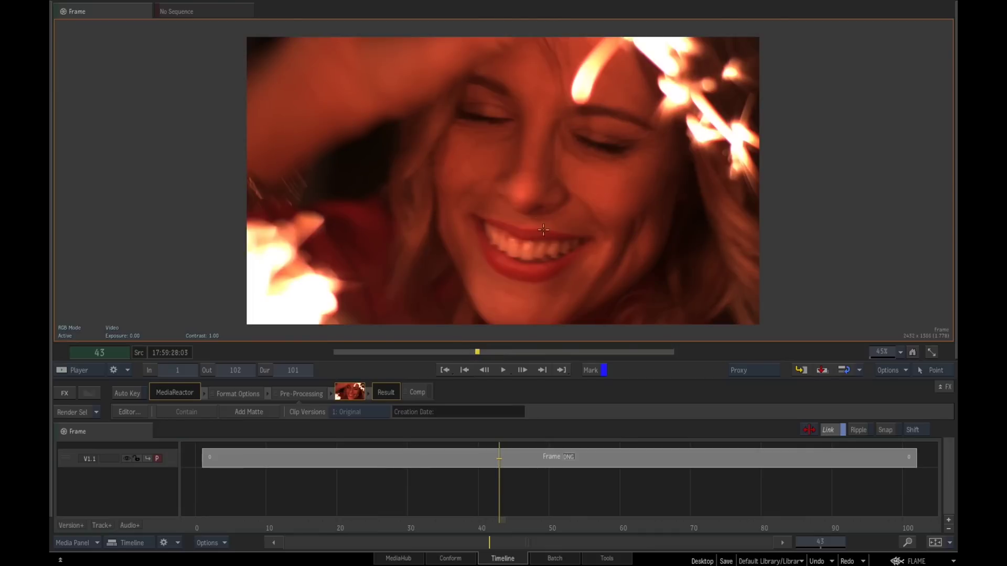
{"action": "key", "text": "Escape"}
{"action": "left_click_drag", "start_coordinate": [484, 169], "coordinate": [518, 140]}
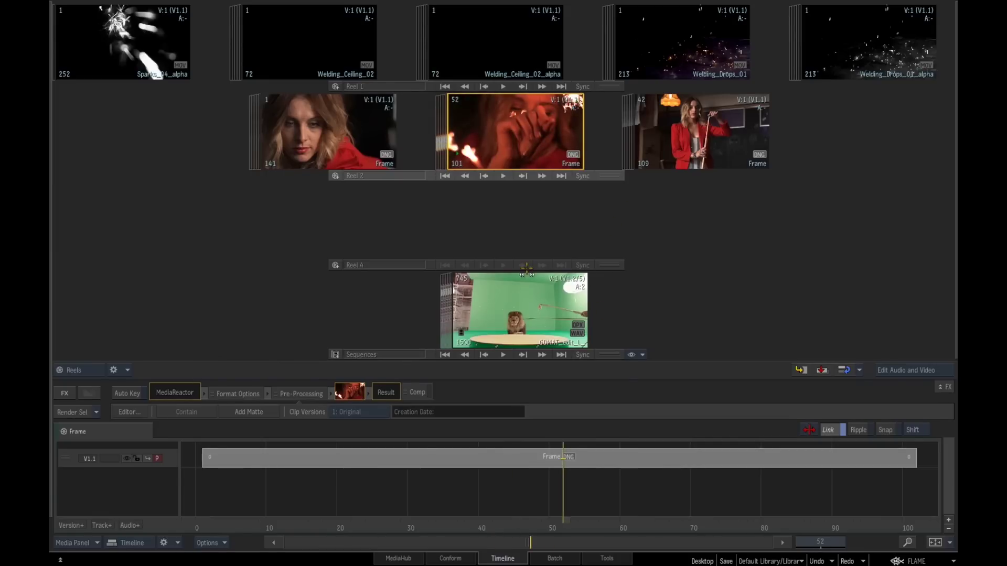
Step: Load the PHANTOM folder from the Default Library into the empty Reel 4 and select the F4K-BOY-BUBBLE clip
{"action": "mouse_move", "coordinate": [52, 236]}
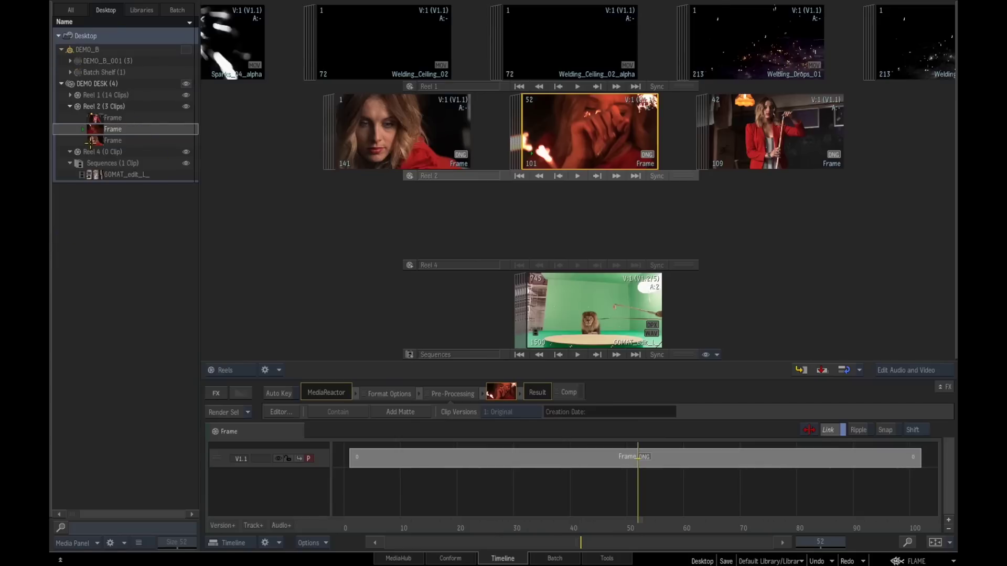
{"action": "left_click", "coordinate": [142, 10]}
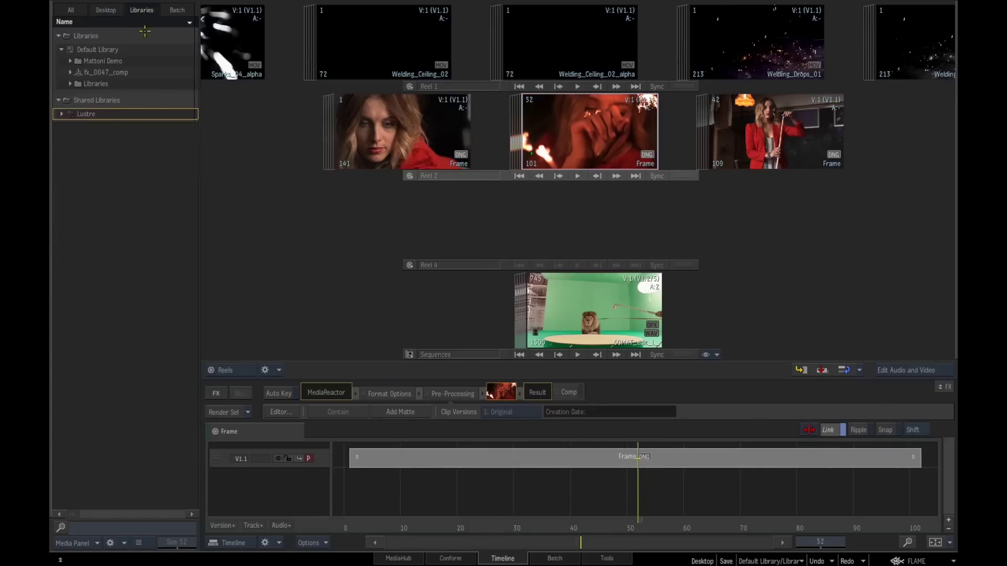
{"action": "left_click", "coordinate": [70, 83]}
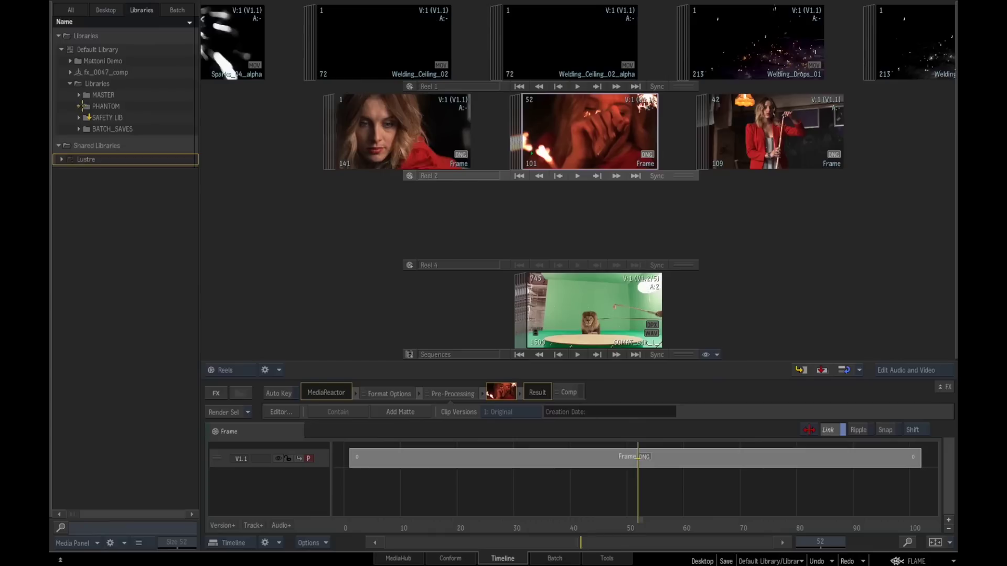
{"action": "left_click_drag", "start_coordinate": [85, 104], "coordinate": [472, 220]}
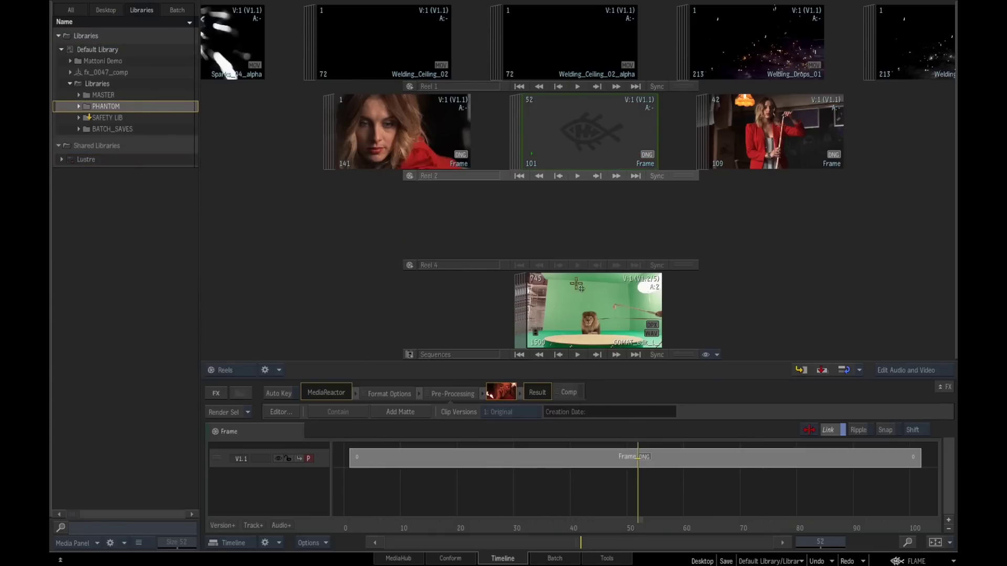
{"action": "left_click", "coordinate": [542, 218]}
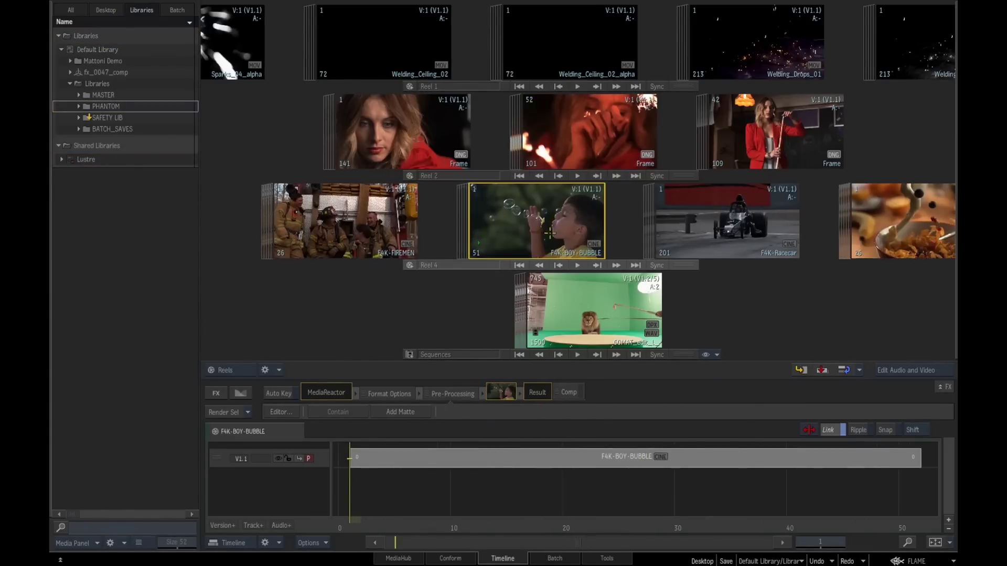
Step: Play the F4K-BOY-BUBBLE clip full screen with playback set to Loop, stop at frame 26 and return to the reels
{"action": "double_click", "coordinate": [557, 220]}
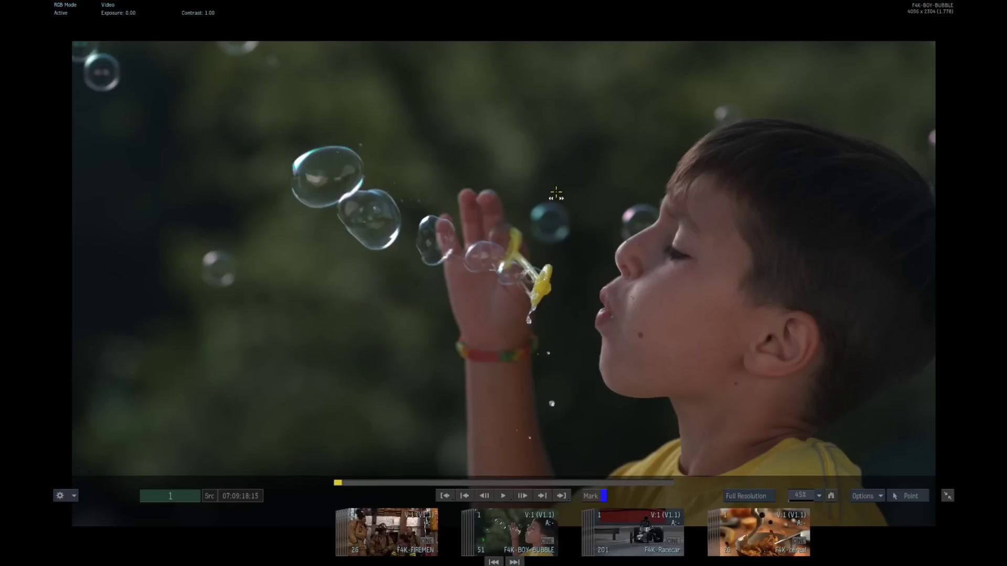
{"action": "mouse_move", "coordinate": [825, 562]}
{"action": "left_click_drag", "start_coordinate": [815, 494], "coordinate": [813, 504]}
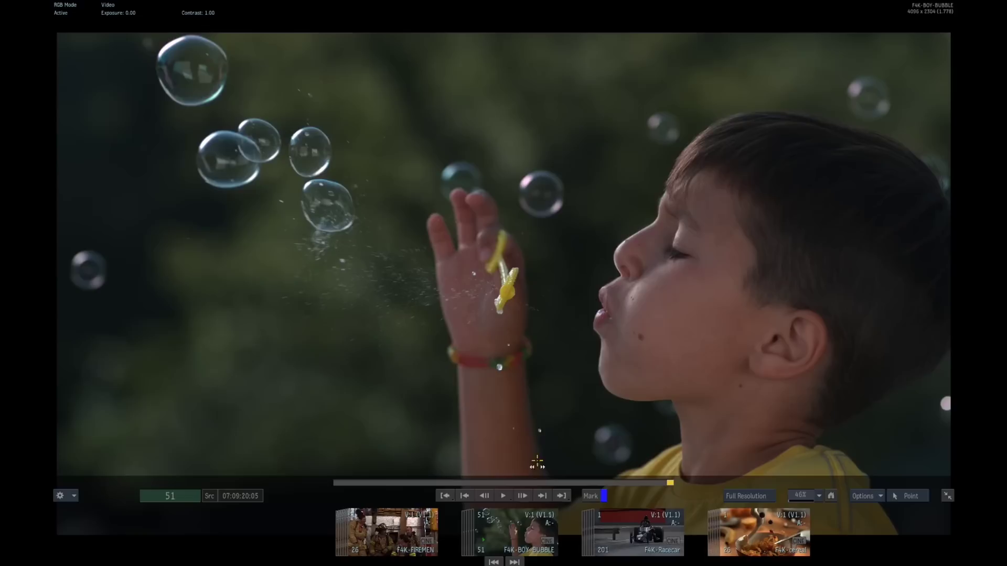
{"action": "right_click", "coordinate": [504, 495]}
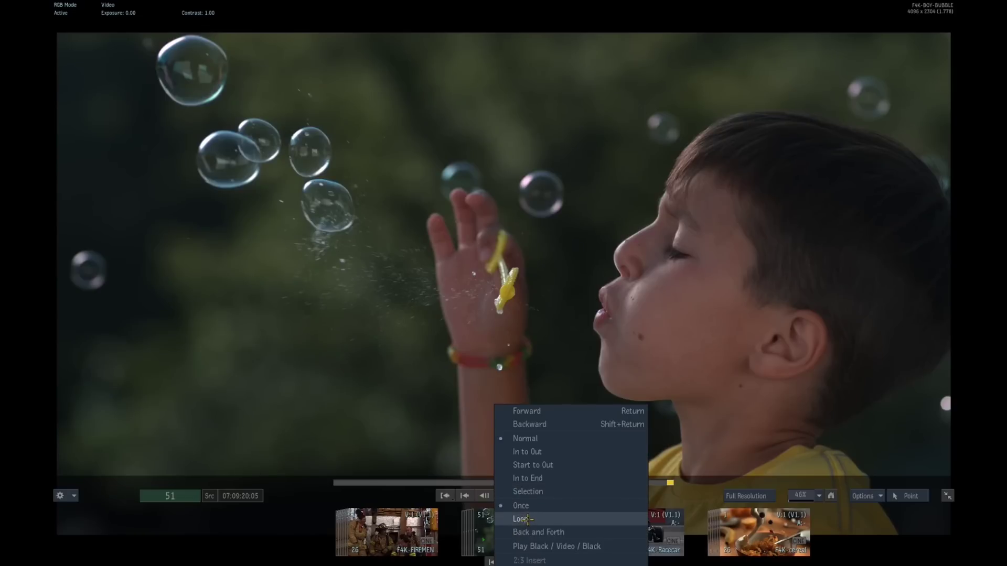
{"action": "left_click", "coordinate": [527, 519]}
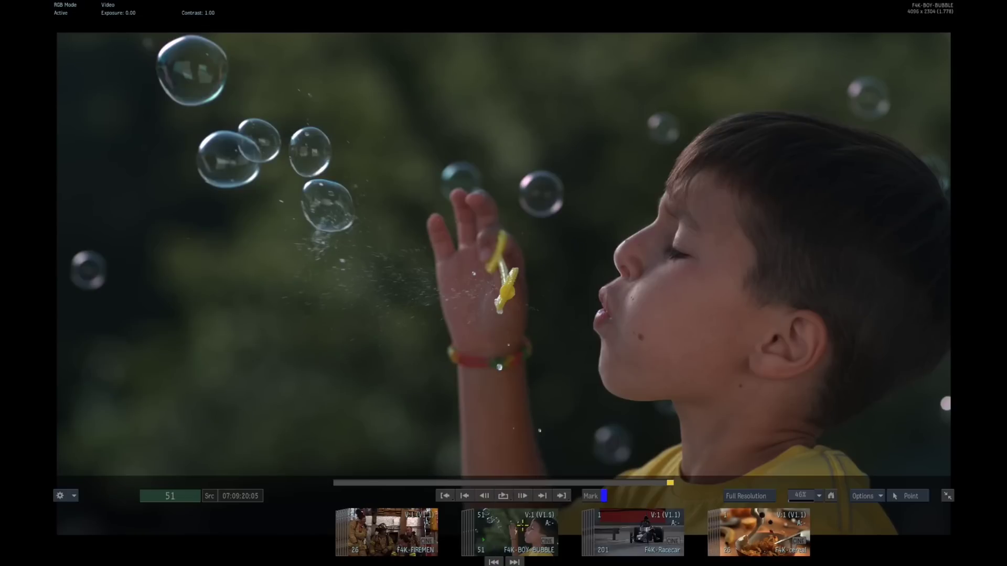
{"action": "left_click", "coordinate": [520, 496]}
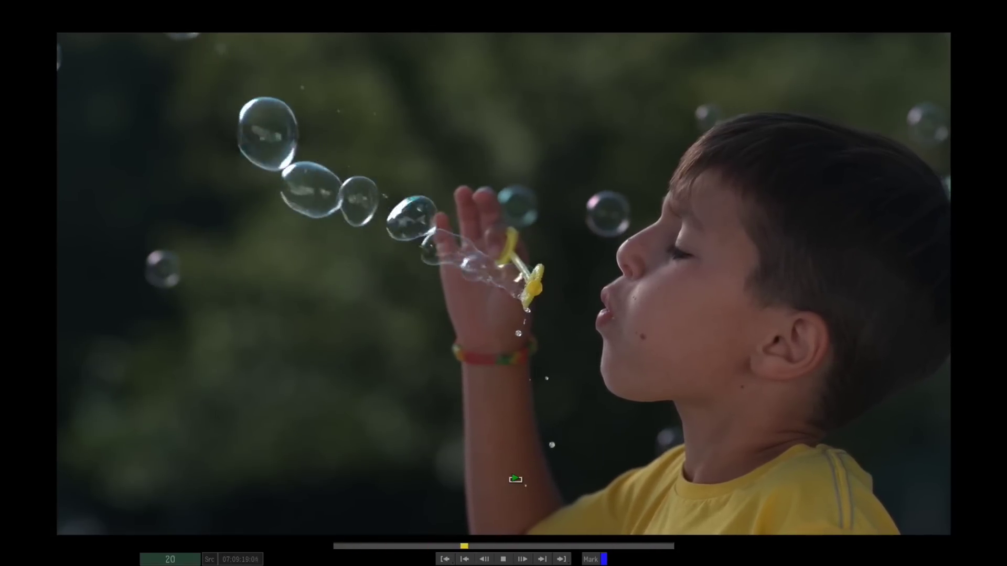
{"action": "left_click", "coordinate": [528, 237]}
{"action": "key", "text": "Escape"}
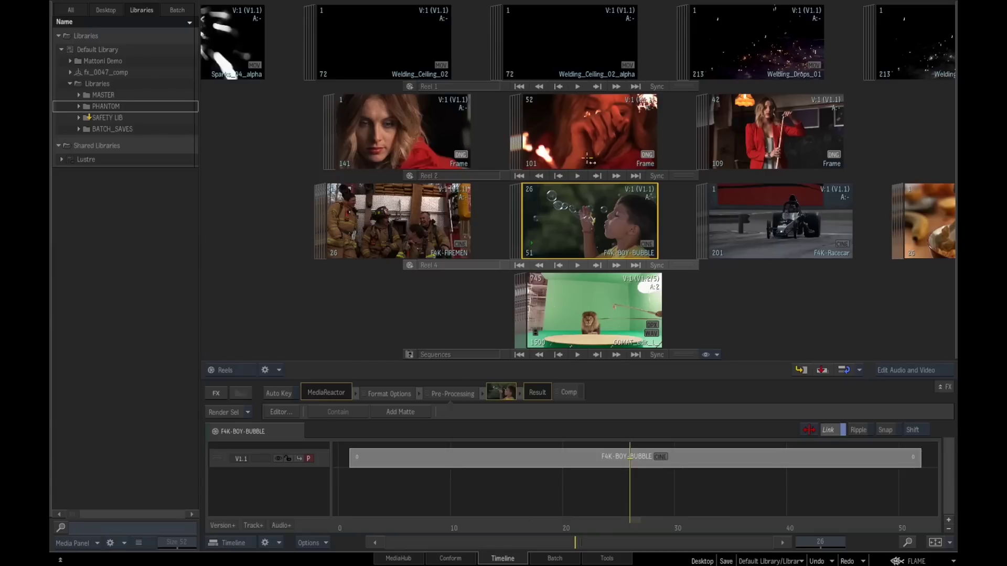
Step: Compare the F4K-BOY-BUBBLE clip in Reel 4 with the 101-frame dng clip in Reel 2, ending with the dng clip selected
{"action": "left_click", "coordinate": [587, 159]}
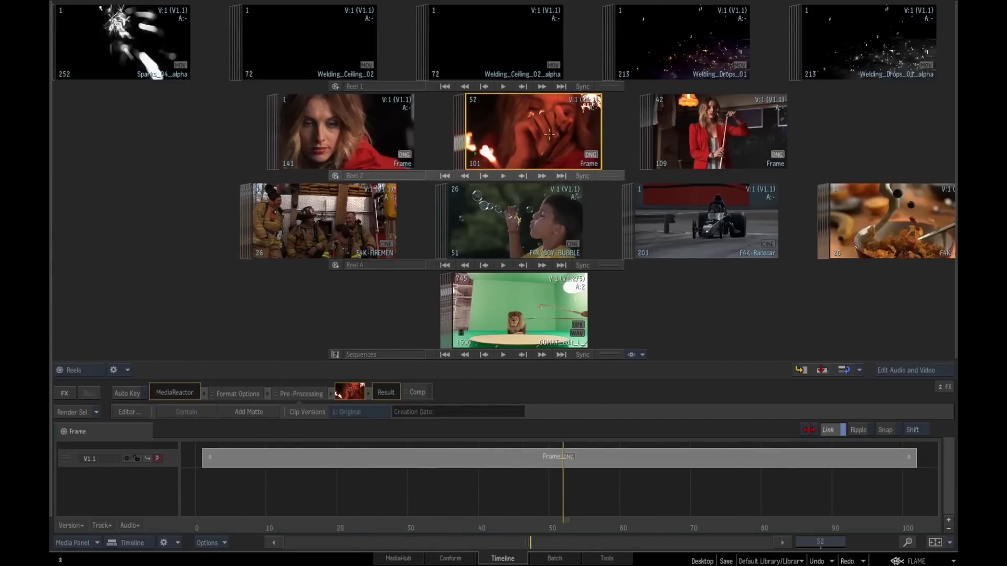
{"action": "left_click", "coordinate": [569, 233]}
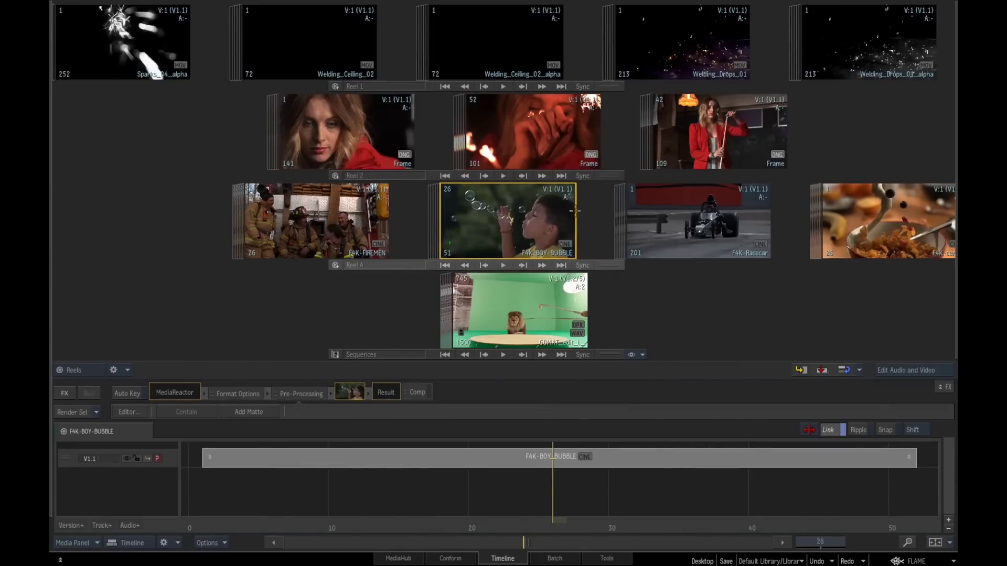
{"action": "left_click", "coordinate": [540, 142]}
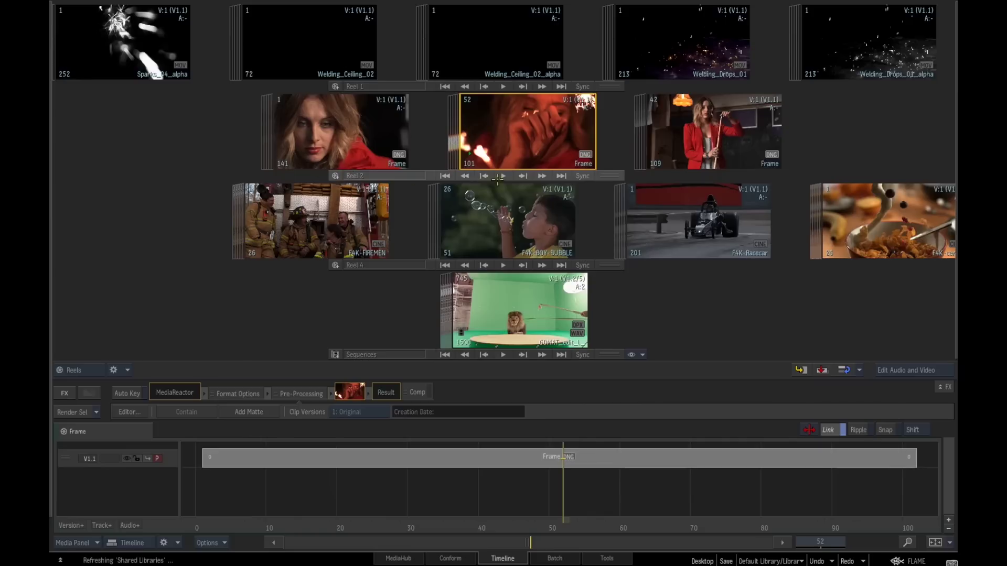
Step: Flush the source proxies of the 101-frame dng clip in Reel 2
{"action": "right_click", "coordinate": [523, 143]}
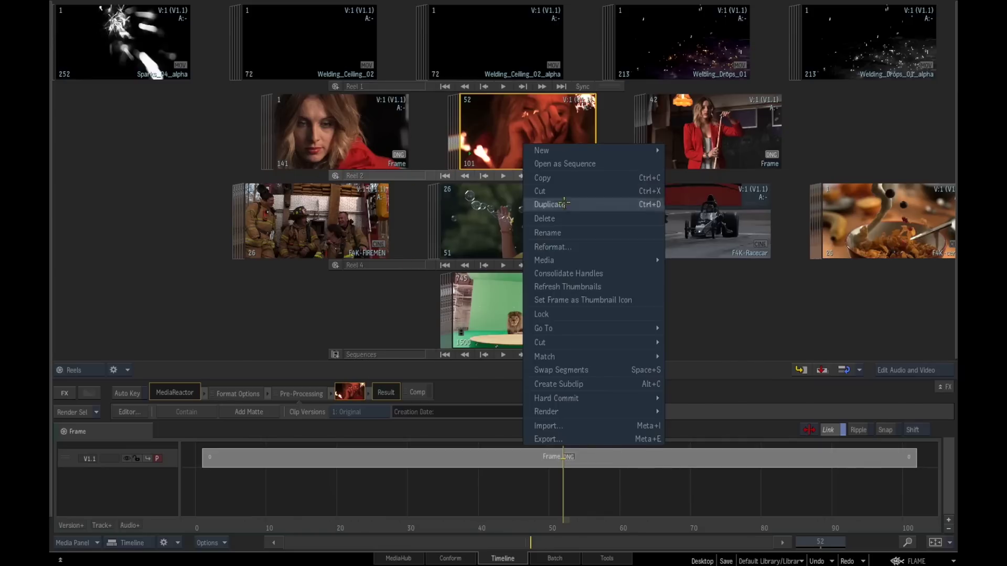
{"action": "mouse_move", "coordinate": [582, 260]}
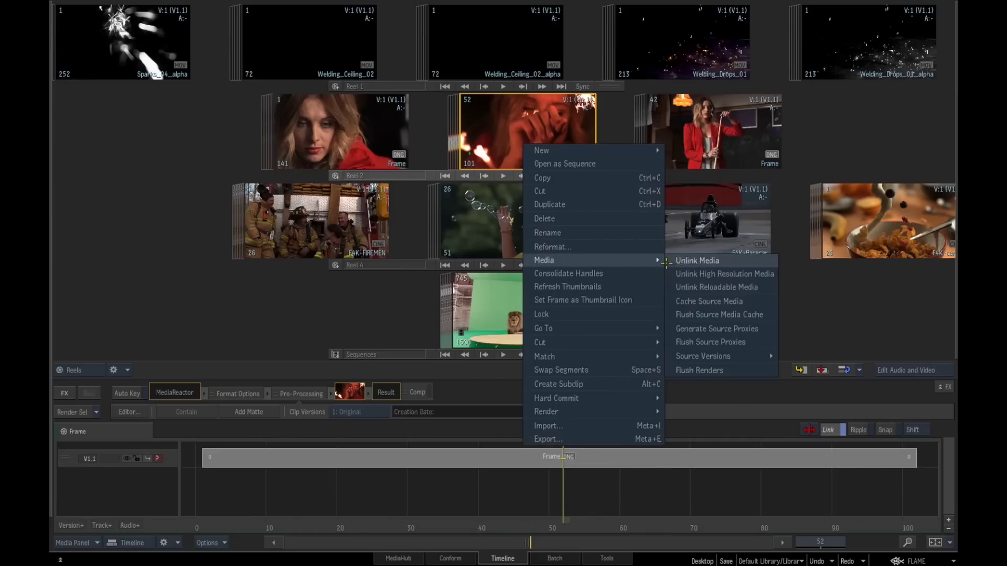
{"action": "left_click", "coordinate": [748, 343]}
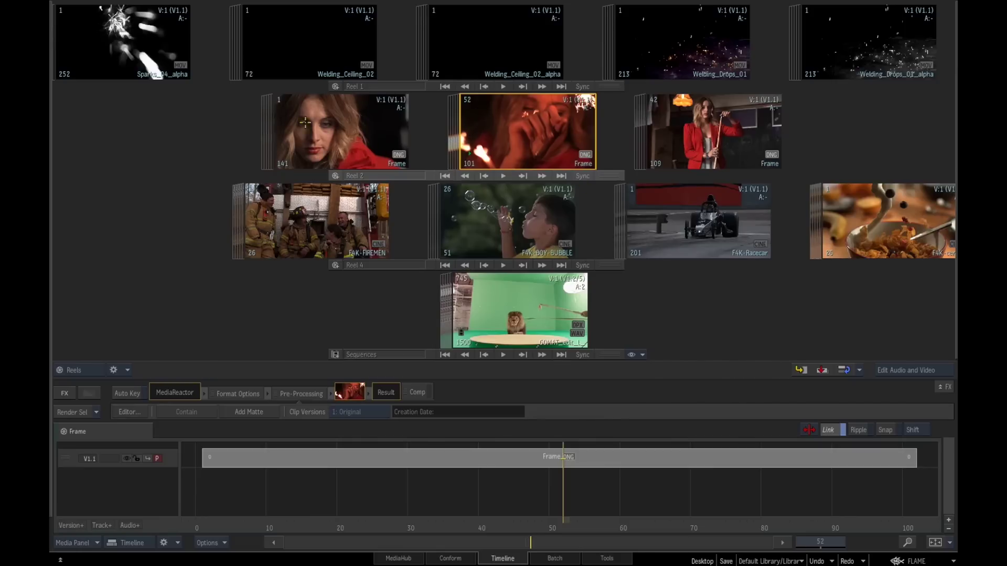
Step: Compare the resolution and proxy resolution of the three Reel 2 dng clips in the full-width desktop clip list, ending with the 141-frame clip selected
{"action": "key", "text": "alt+grave"}
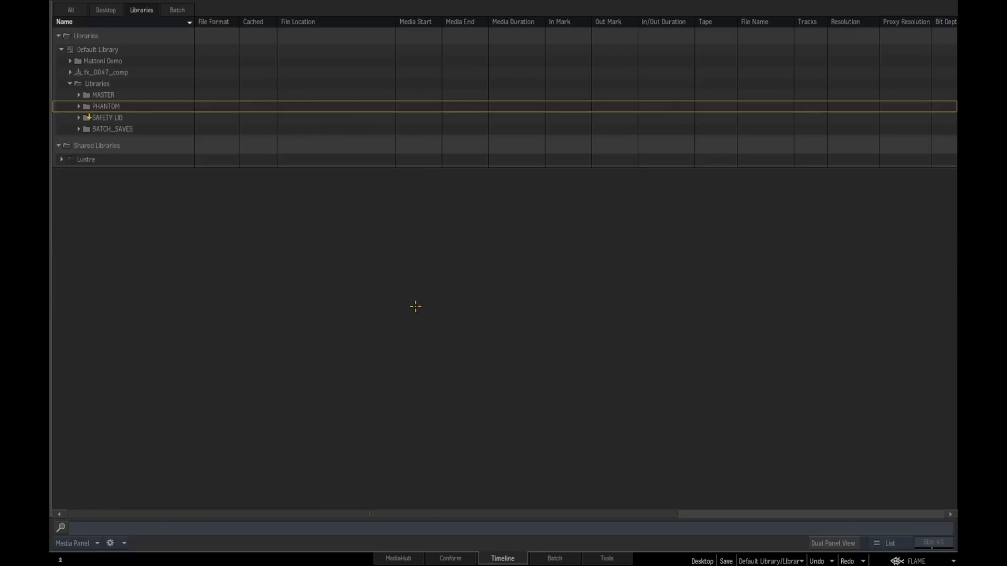
{"action": "left_click", "coordinate": [105, 10]}
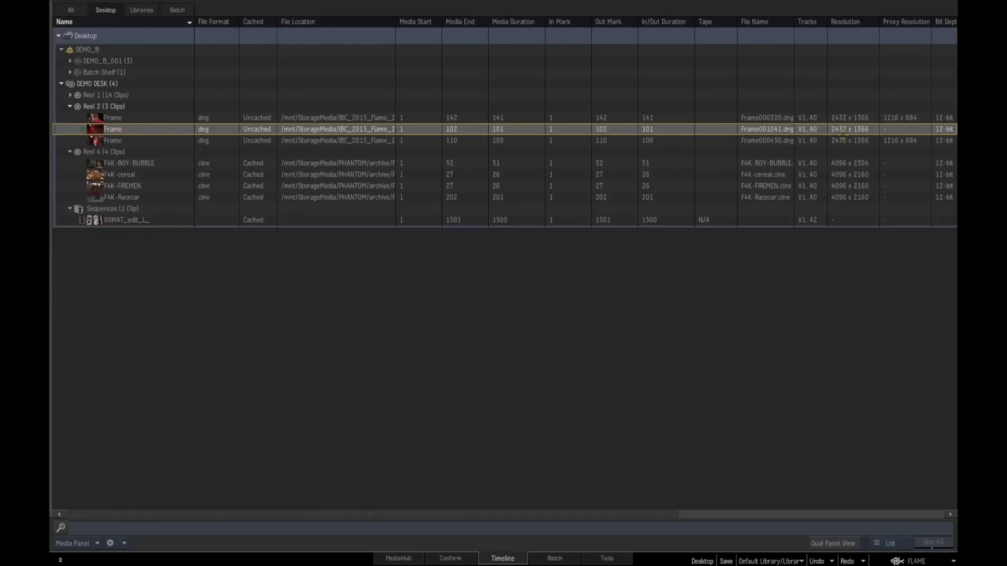
{"action": "left_click_drag", "start_coordinate": [866, 266], "coordinate": [580, 150]}
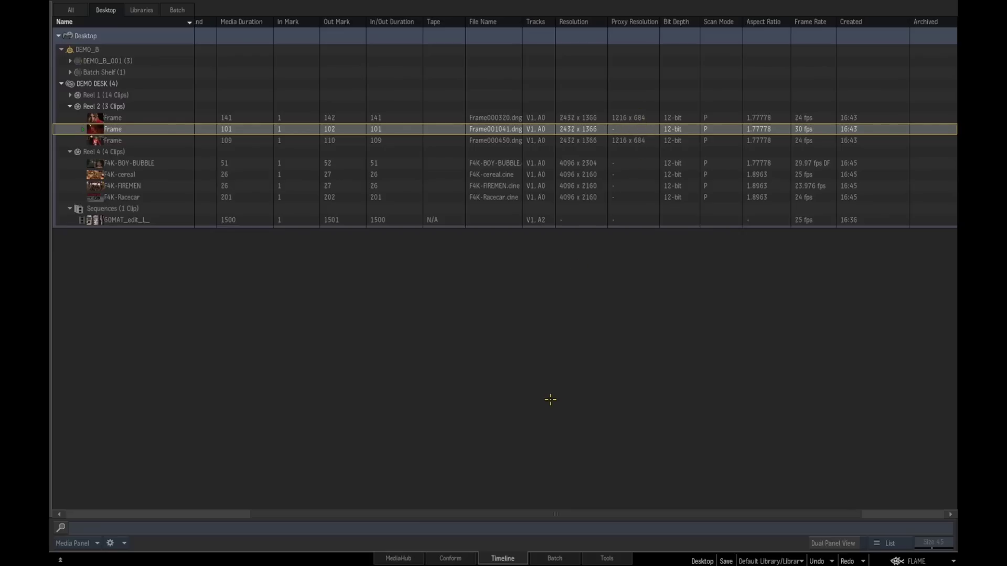
{"action": "left_click", "coordinate": [639, 140]}
{"action": "left_click", "coordinate": [641, 118]}
{"action": "left_click", "coordinate": [644, 137]}
{"action": "left_click", "coordinate": [638, 116]}
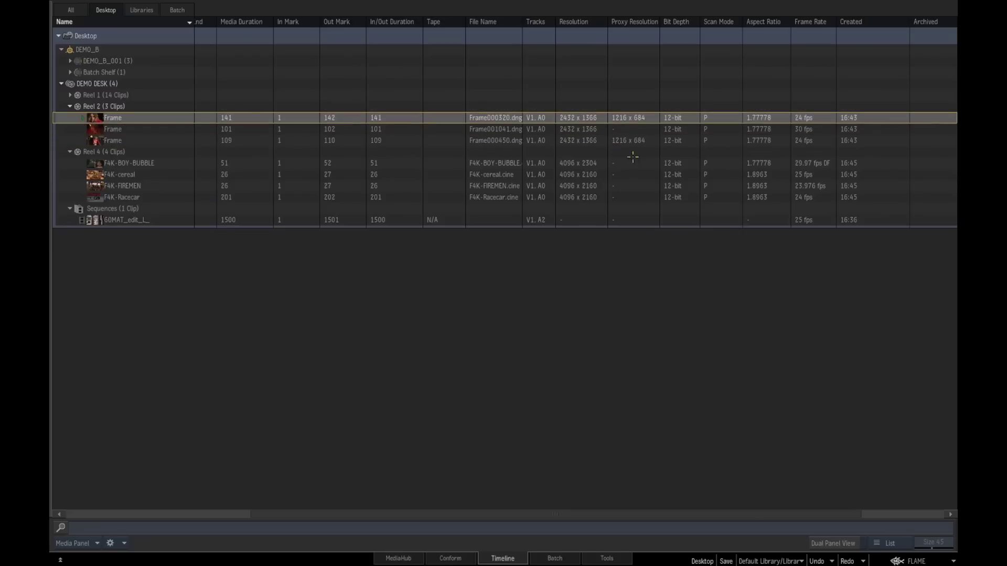
Step: Return to the reels and inspect the 141-frame dng clip's source and proxy information
{"action": "key", "text": "alt+grave"}
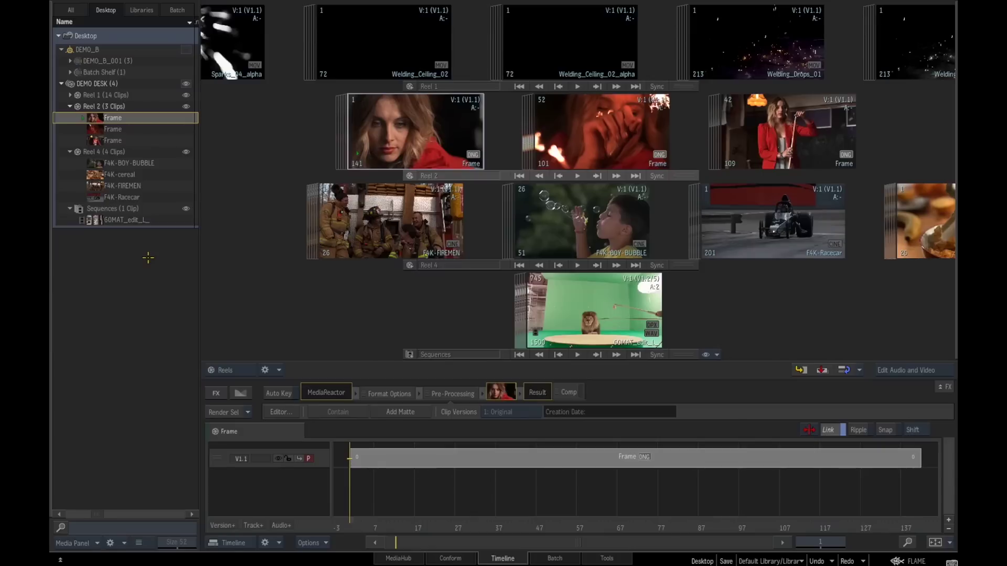
{"action": "mouse_move", "coordinate": [51, 310]}
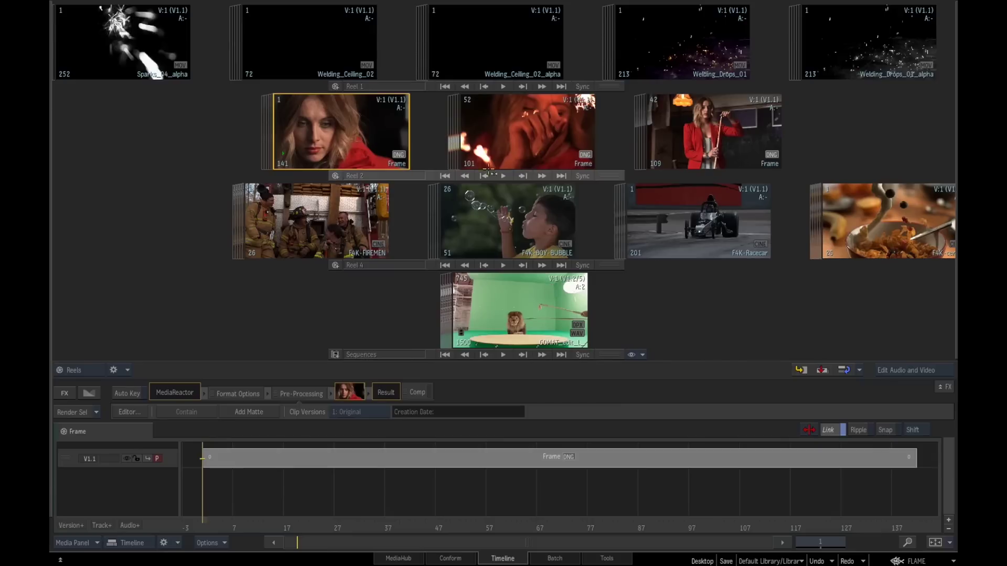
{"action": "key", "text": "i"}
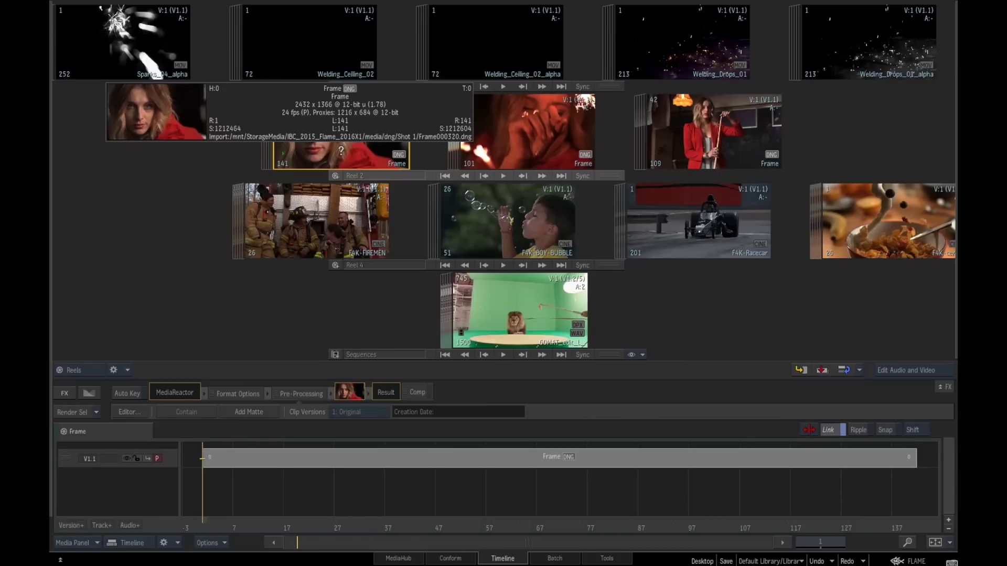
Step: Show the whole workspace, expand the Batch Shelf and the DEMO_B_001 batch group, and add a new schematic reel to DEMO_B_001
{"action": "mouse_move", "coordinate": [51, 237]}
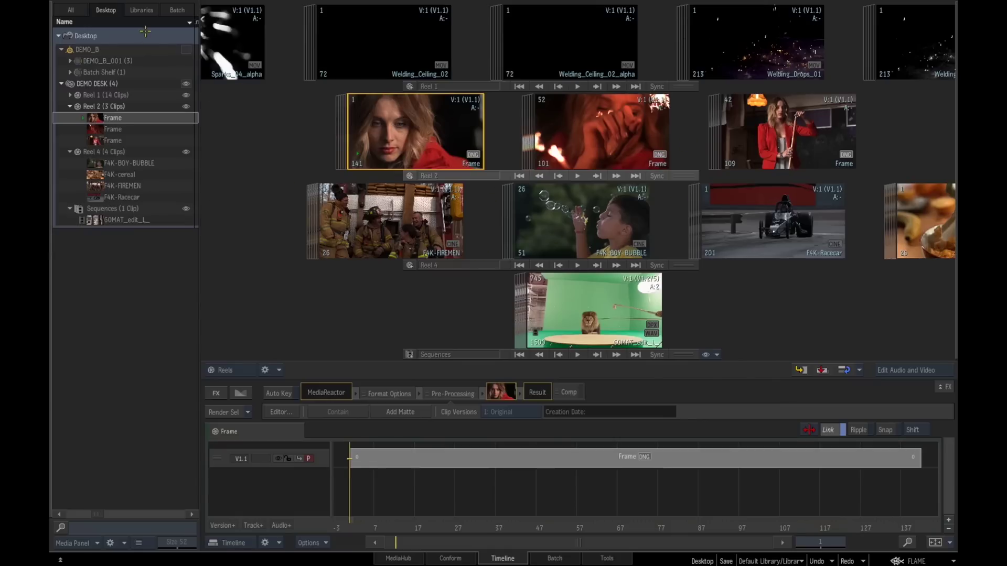
{"action": "left_click", "coordinate": [77, 11]}
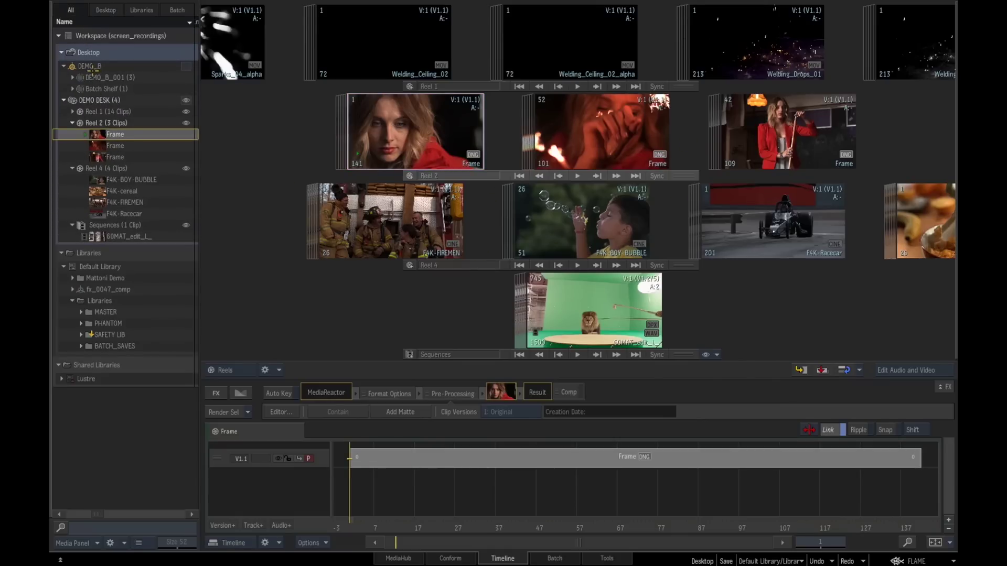
{"action": "left_click", "coordinate": [73, 89]}
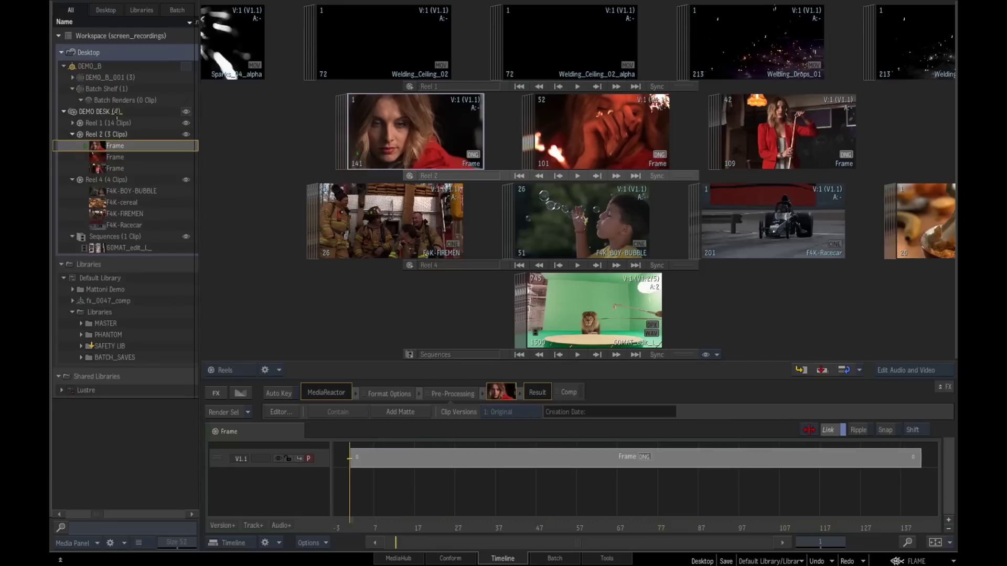
{"action": "left_click", "coordinate": [73, 77]}
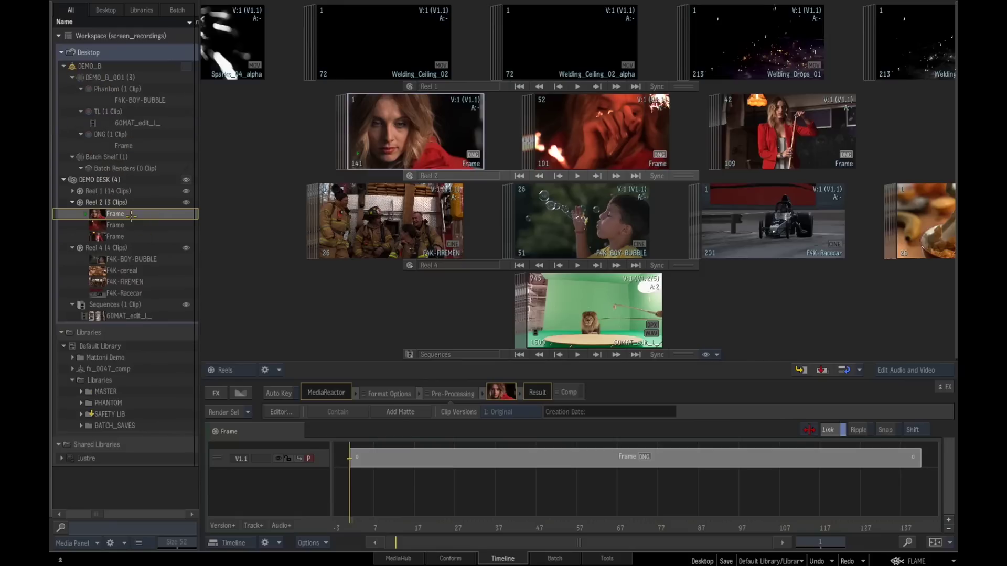
{"action": "double_click", "coordinate": [126, 78]}
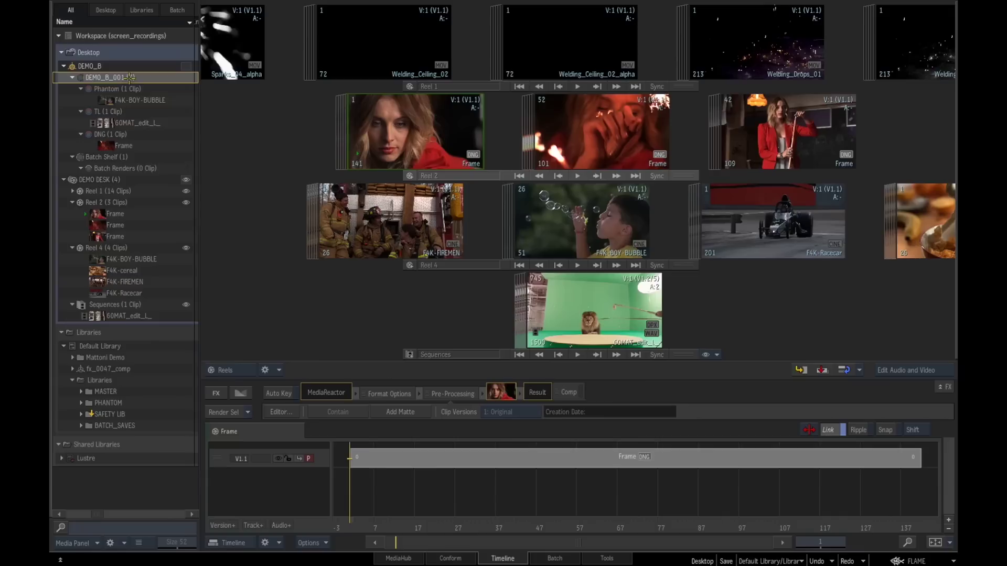
{"action": "right_click", "coordinate": [129, 77]}
{"action": "mouse_move", "coordinate": [157, 85]}
{"action": "left_click", "coordinate": [273, 90]}
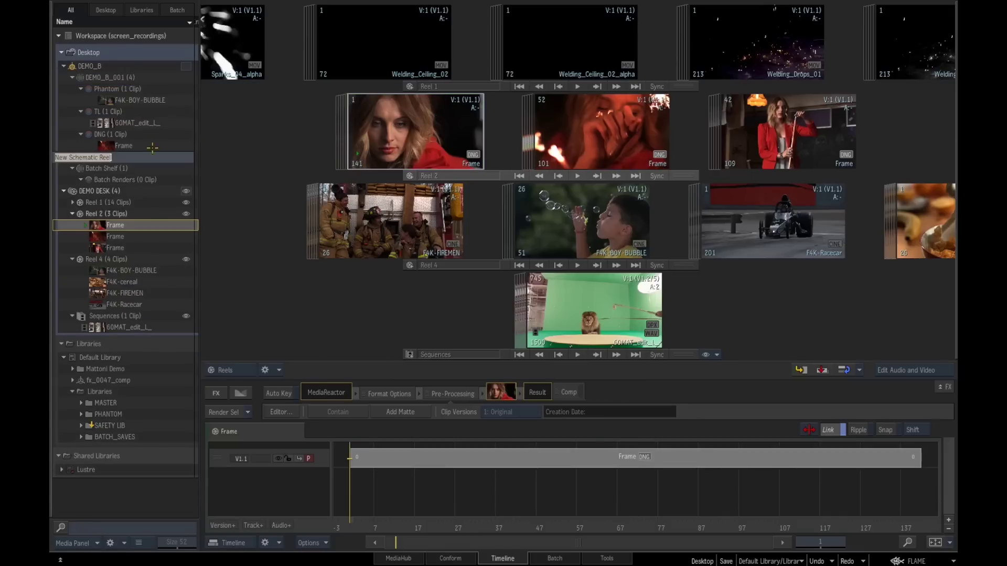
Step: Move the three Reel 2 dng clips into the new schematic reel of DEMO_B_001 and switch to Batch
{"action": "left_click", "coordinate": [105, 247], "text": "shift"}
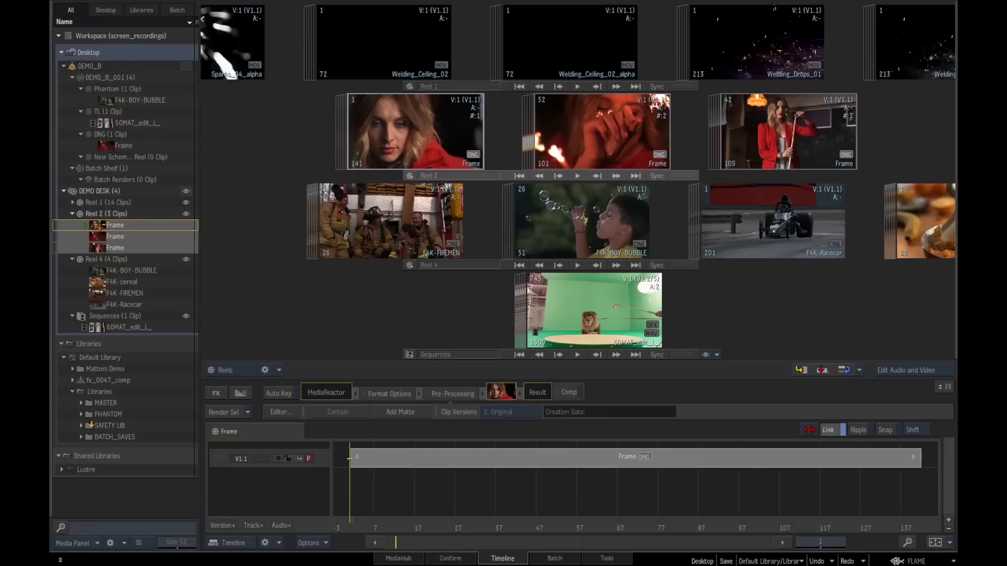
{"action": "left_click_drag", "start_coordinate": [102, 226], "coordinate": [110, 157]}
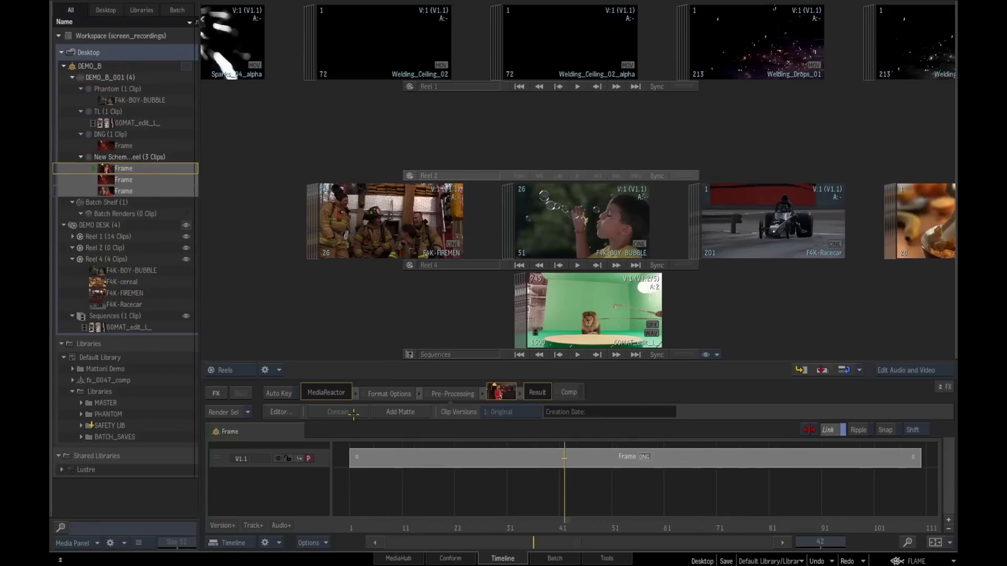
{"action": "left_click", "coordinate": [555, 558]}
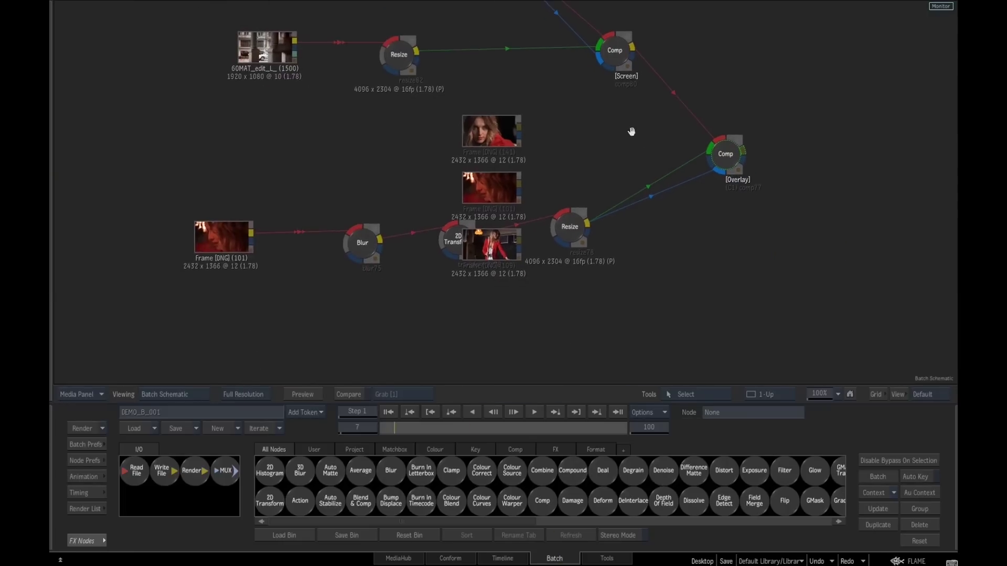
Step: Arrange the three new dng clip nodes in a vertical column below the existing node tree: 141-frame, 109-frame and 101-frame
{"action": "left_click_drag", "start_coordinate": [617, 276], "coordinate": [620, 175]}
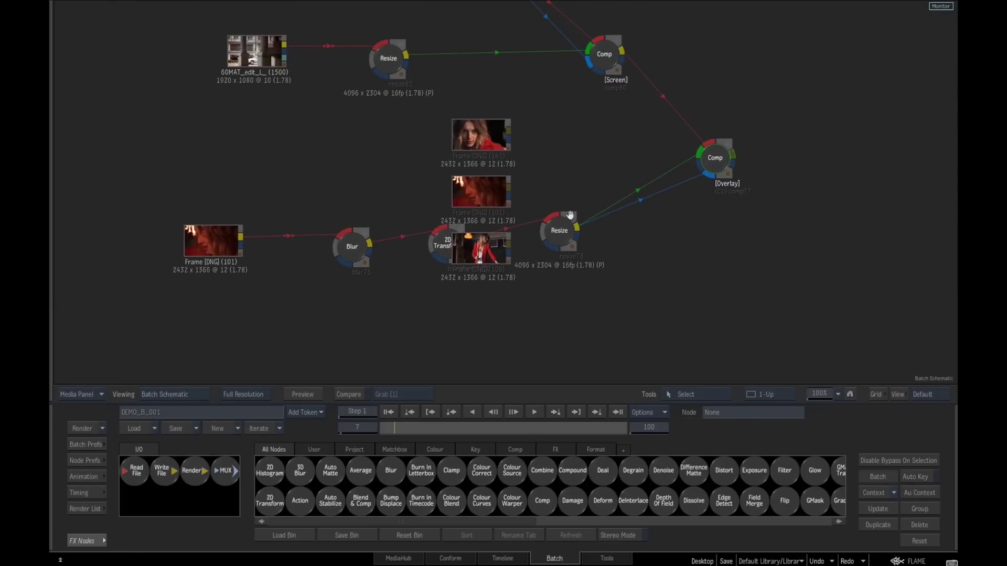
{"action": "left_click_drag", "start_coordinate": [476, 140], "coordinate": [489, 332]}
{"action": "left_click_drag", "start_coordinate": [608, 260], "coordinate": [644, 32]}
{"action": "left_click", "coordinate": [526, 35]}
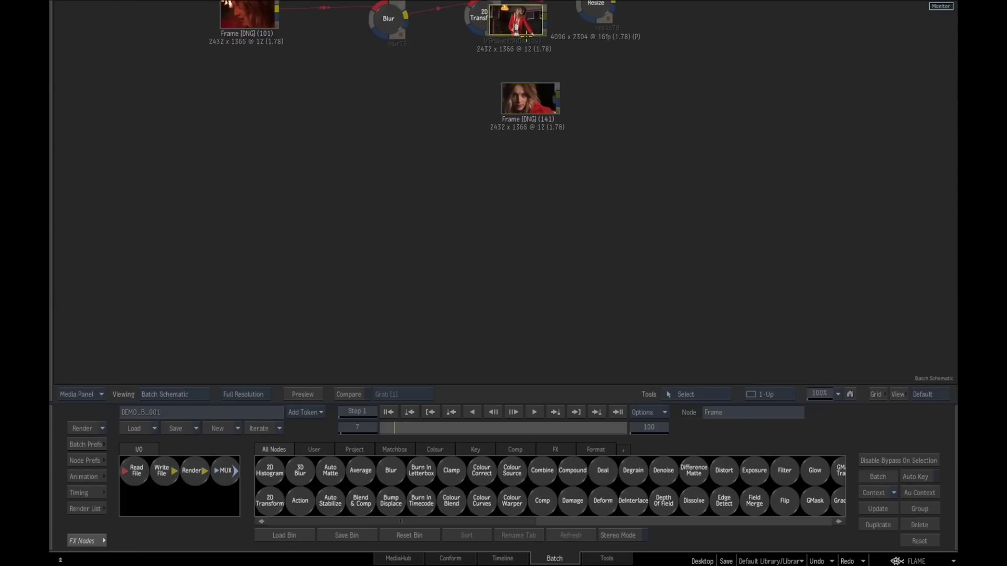
{"action": "left_click_drag", "start_coordinate": [526, 38], "coordinate": [543, 191]}
{"action": "left_click_drag", "start_coordinate": [528, 6], "coordinate": [528, 96]}
{"action": "left_click_drag", "start_coordinate": [522, 56], "coordinate": [542, 346]}
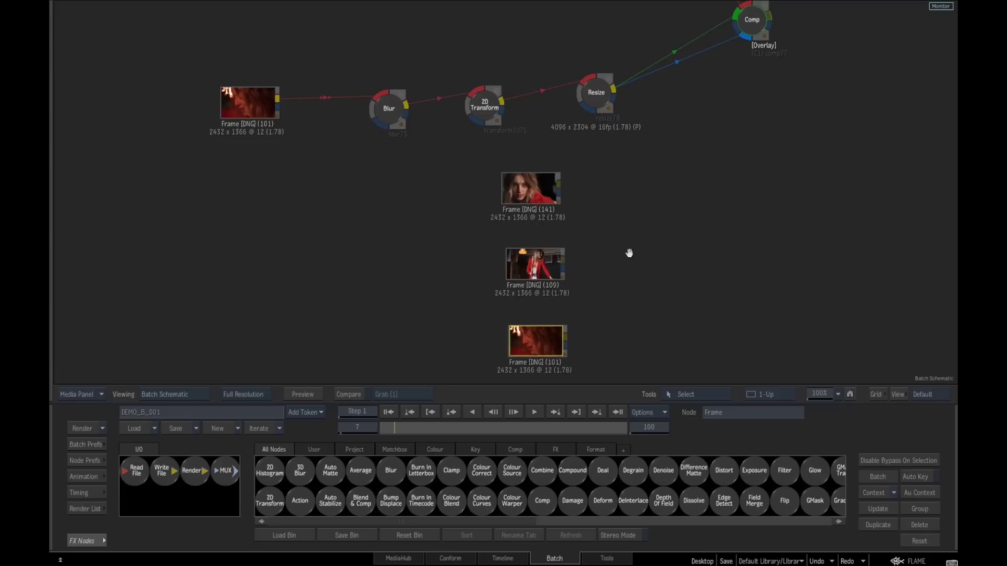
{"action": "left_click_drag", "start_coordinate": [630, 253], "coordinate": [607, 184]}
{"action": "left_click_drag", "start_coordinate": [517, 62], "coordinate": [522, 66]}
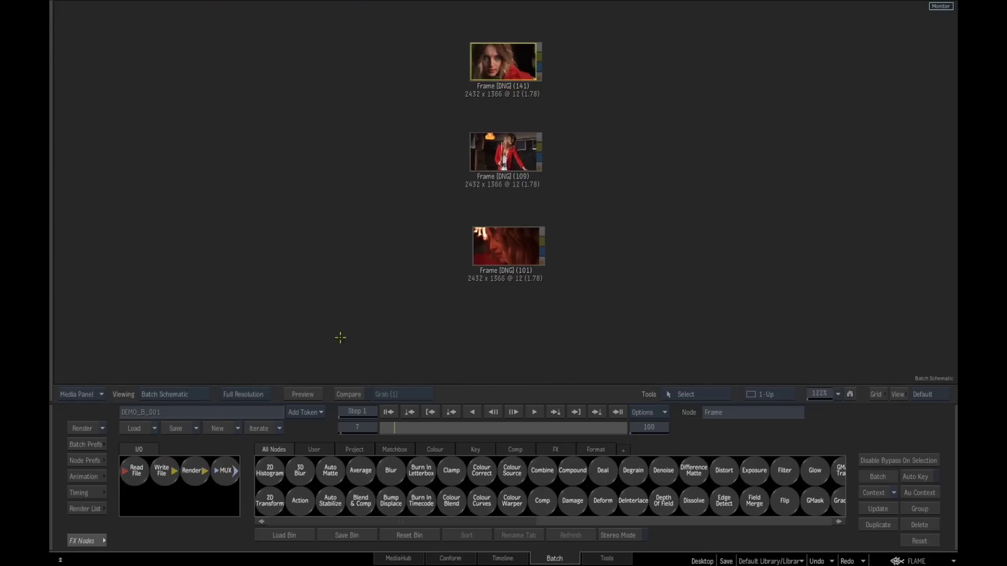
Step: Review the timing and source information of the three dng clips and the basic clip settings in Batch
{"action": "left_click", "coordinate": [100, 493]}
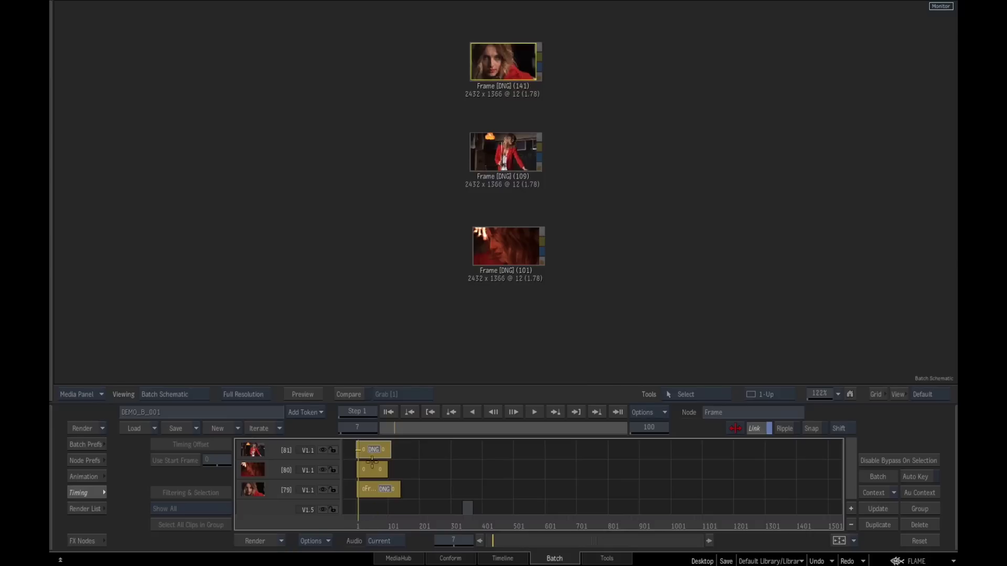
{"action": "left_click", "coordinate": [839, 540]}
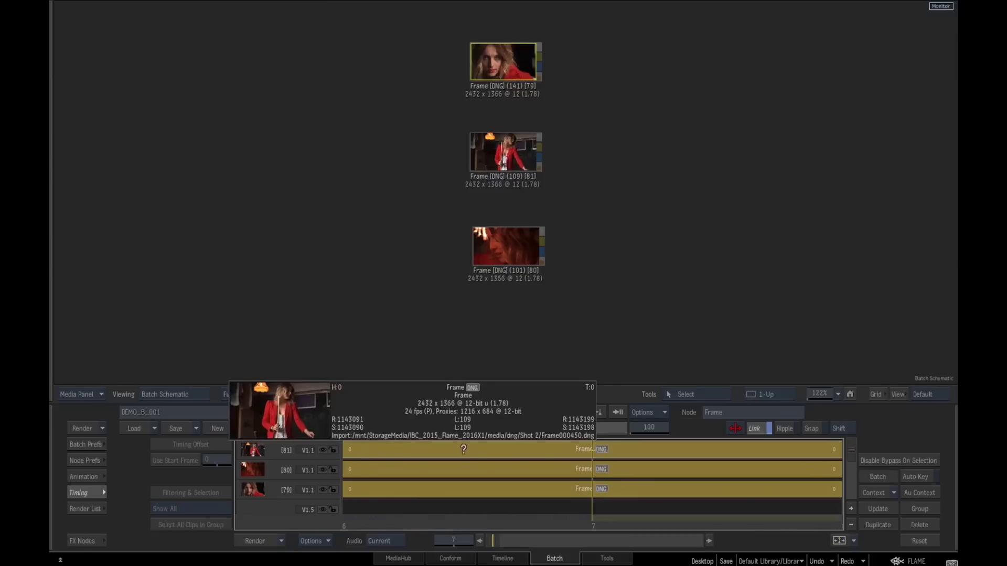
{"action": "mouse_move", "coordinate": [465, 470]}
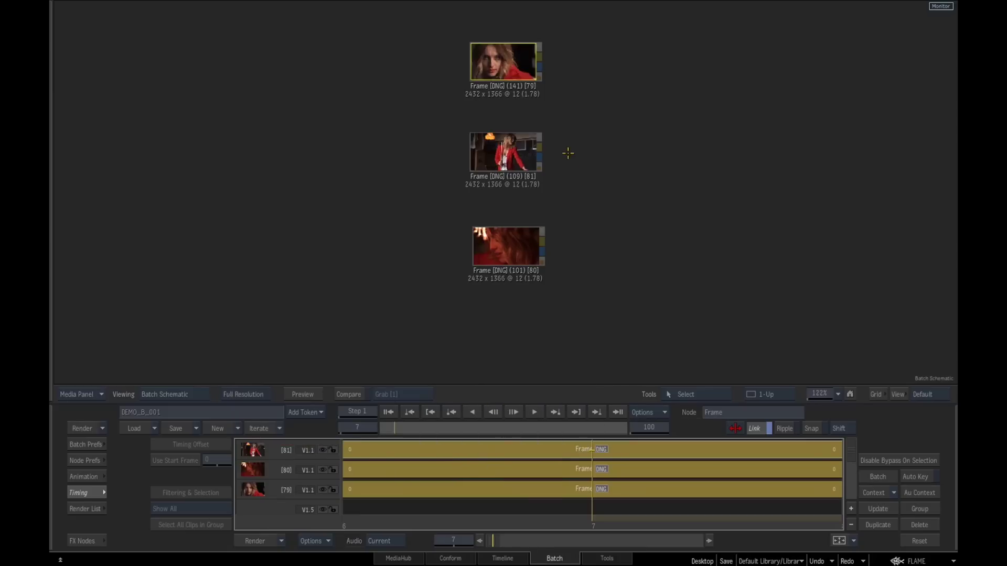
{"action": "left_click_drag", "start_coordinate": [530, 121], "coordinate": [517, 145]}
{"action": "left_click_drag", "start_coordinate": [507, 294], "coordinate": [509, 270]}
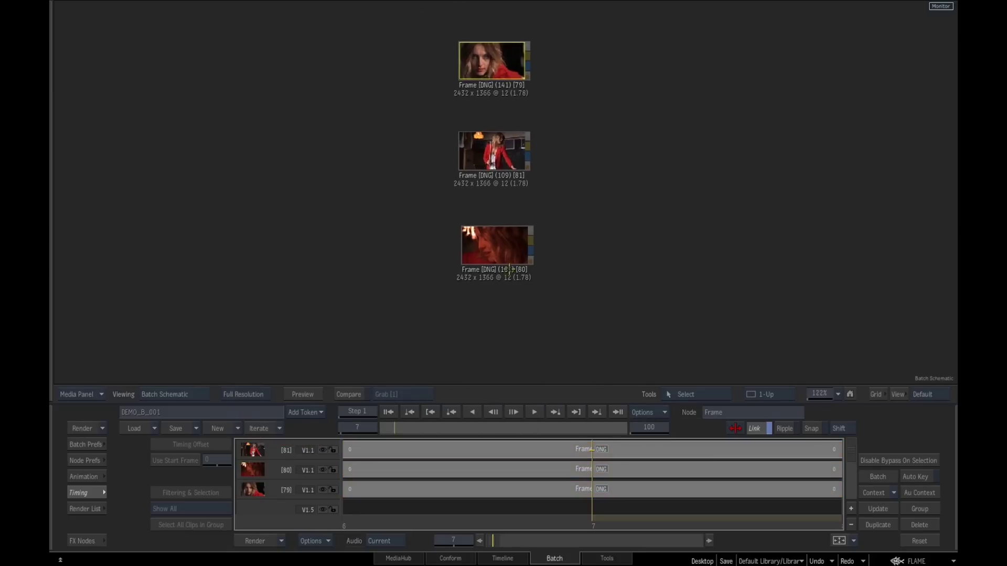
{"action": "left_click", "coordinate": [104, 491]}
{"action": "left_click", "coordinate": [128, 444]}
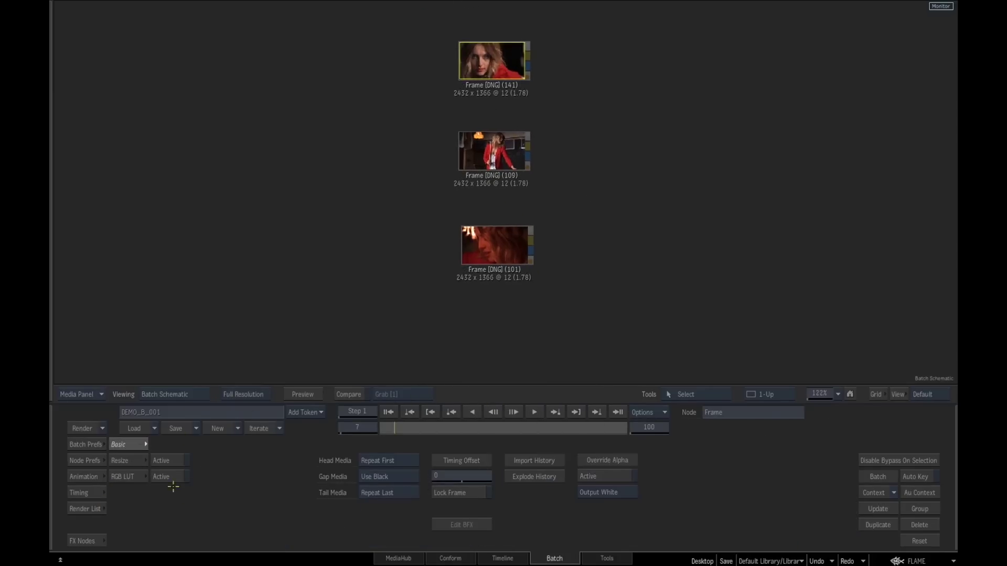
Step: Connect a Colour Correct node to the 141-frame dng clip and view its result in full and proxy resolution
{"action": "left_click", "coordinate": [88, 541]}
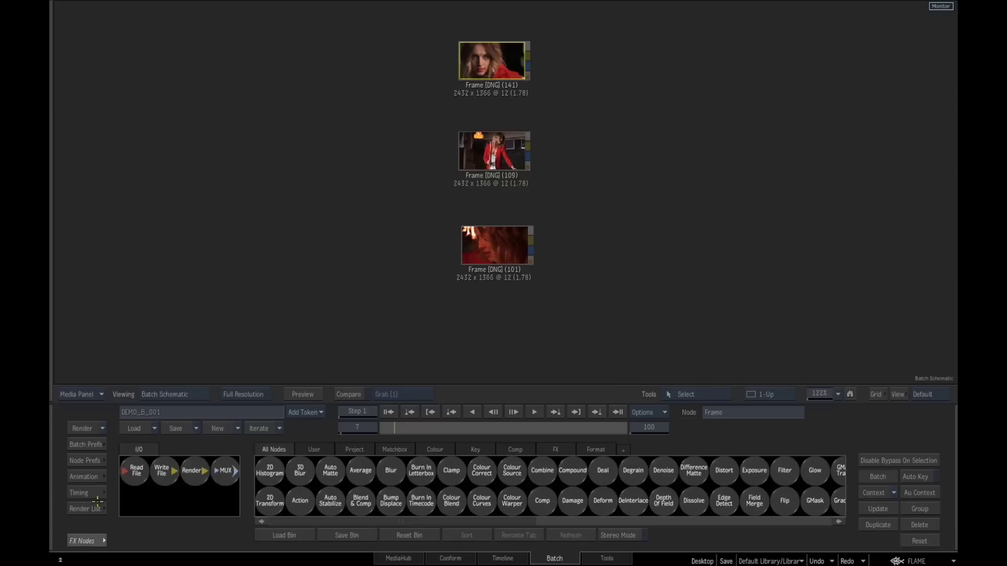
{"action": "left_click_drag", "start_coordinate": [478, 474], "coordinate": [685, 125]}
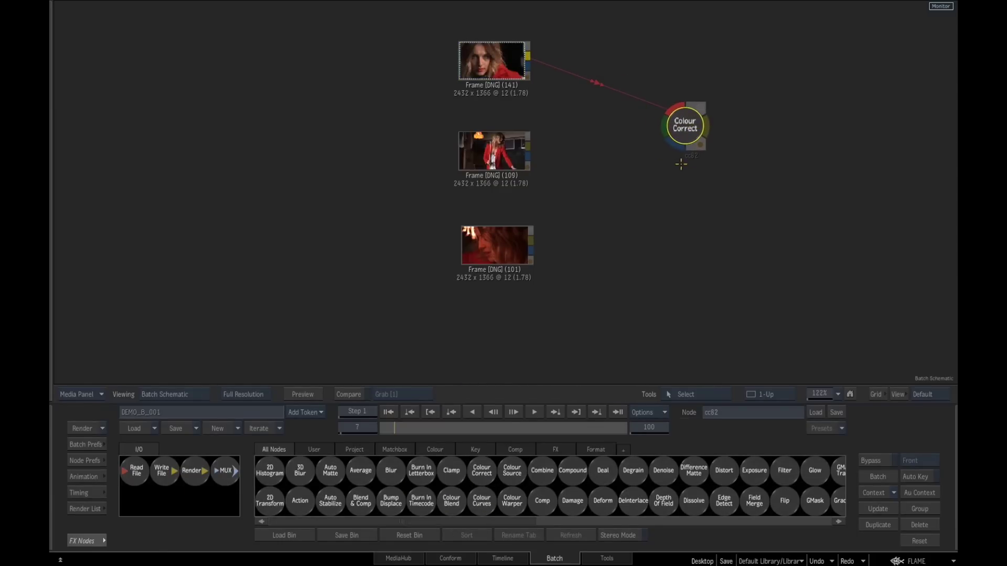
{"action": "double_click", "coordinate": [684, 126]}
{"action": "scroll", "coordinate": [696, 218], "scroll_direction": "down", "scroll_amount": 3}
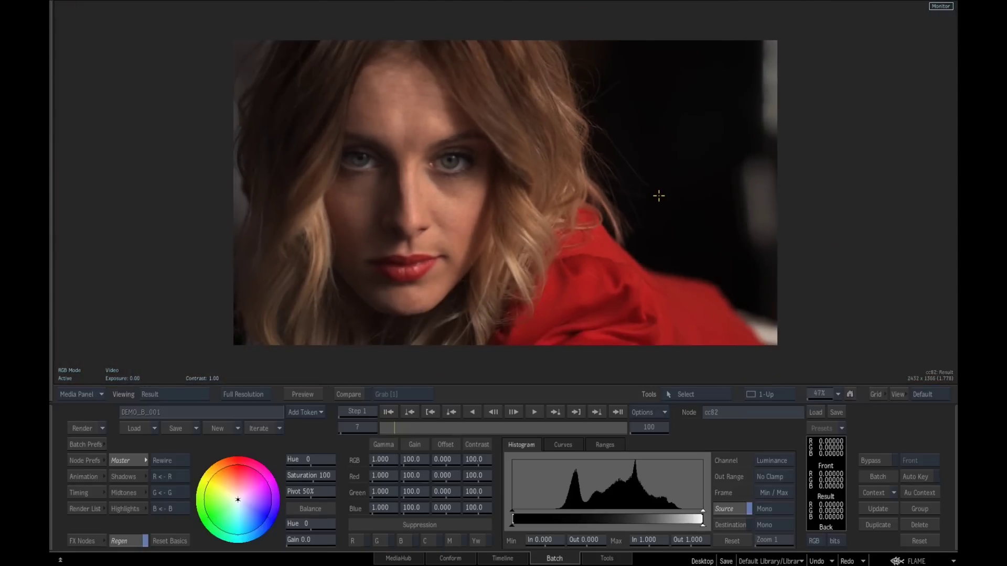
{"action": "key", "text": "space"}
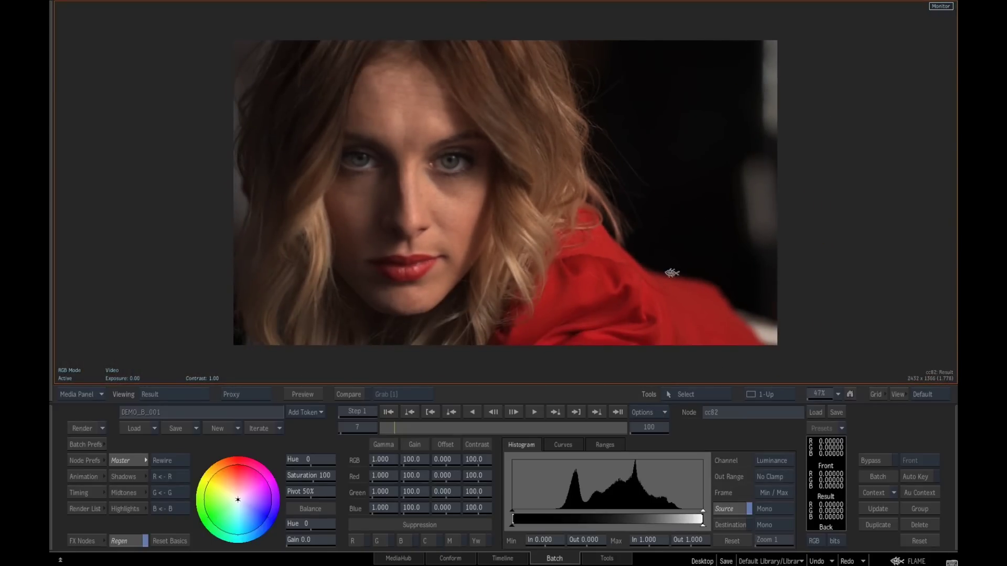
Step: Set master gamma to 0.720, gain to 128, contrast to 98, red gamma to 0.910 and green gamma to 1.030, then return to the schematic
{"action": "left_click_drag", "start_coordinate": [395, 459], "coordinate": [286, 455]}
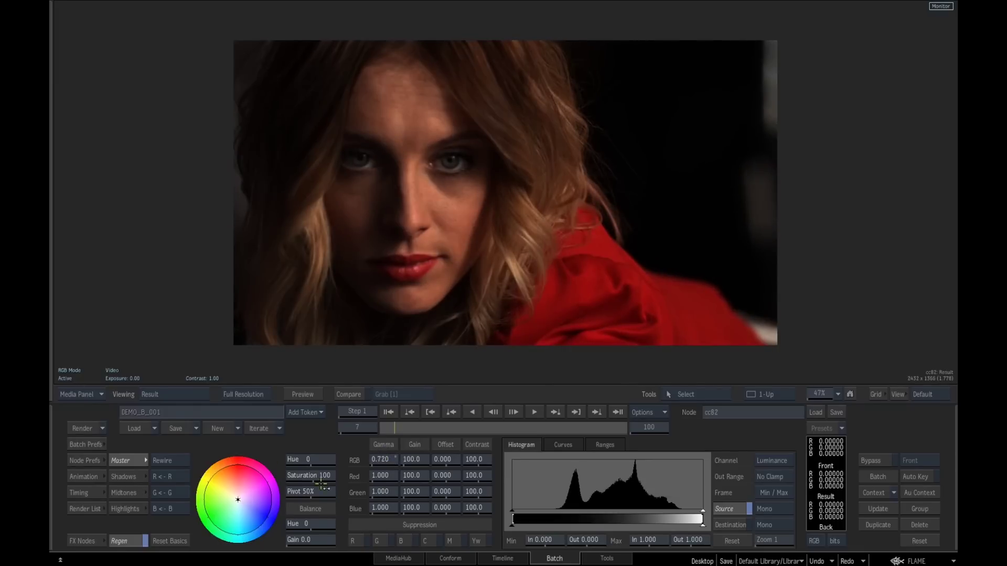
{"action": "left_click_drag", "start_coordinate": [420, 460], "coordinate": [480, 460]}
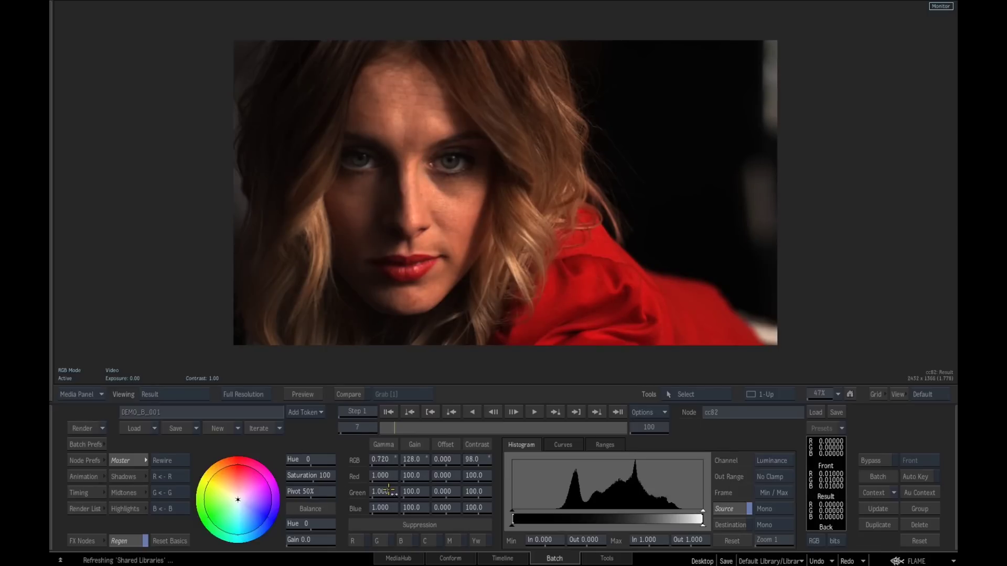
{"action": "left_click_drag", "start_coordinate": [392, 490], "coordinate": [396, 467]}
{"action": "key", "text": "Escape"}
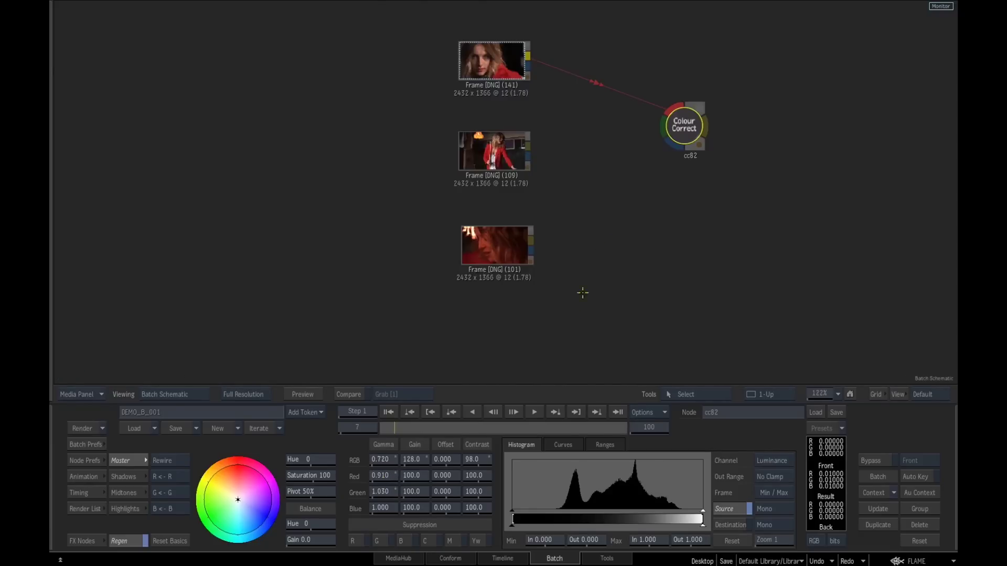
Step: Add a Render node after the Colour Correct node, view its result and try a full-resolution render
{"action": "left_click", "coordinate": [84, 541]}
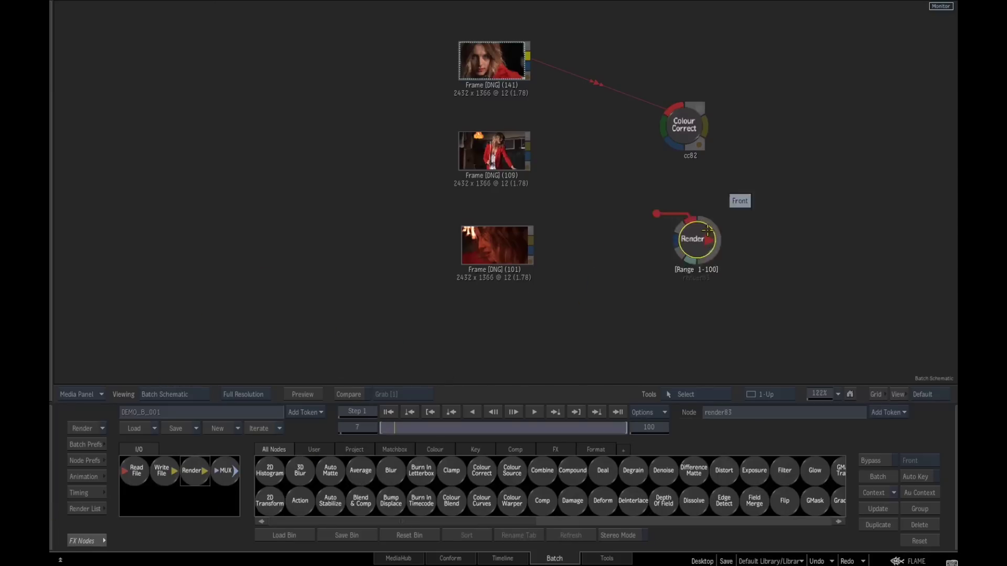
{"action": "left_click_drag", "start_coordinate": [194, 471], "coordinate": [800, 186]}
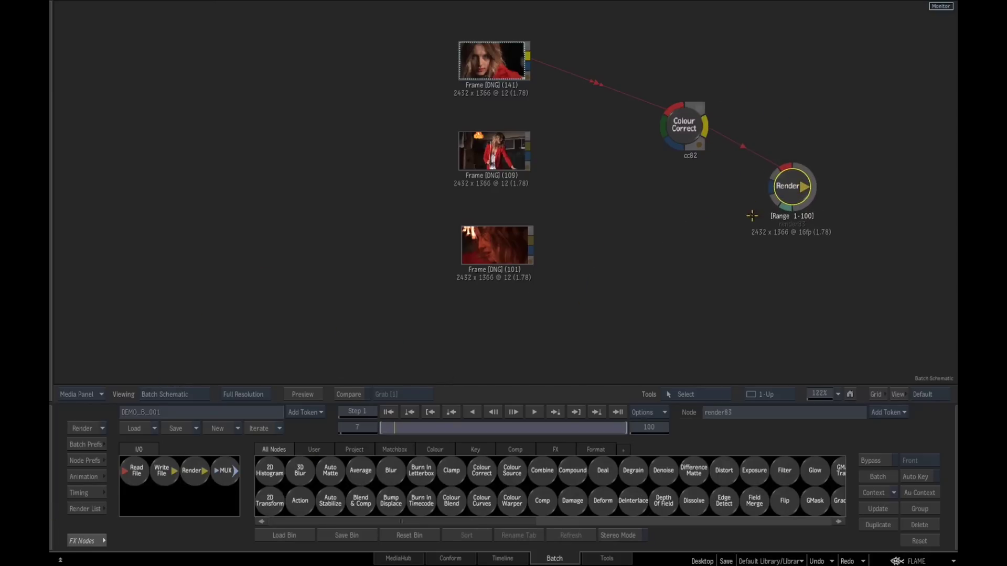
{"action": "double_click", "coordinate": [787, 186]}
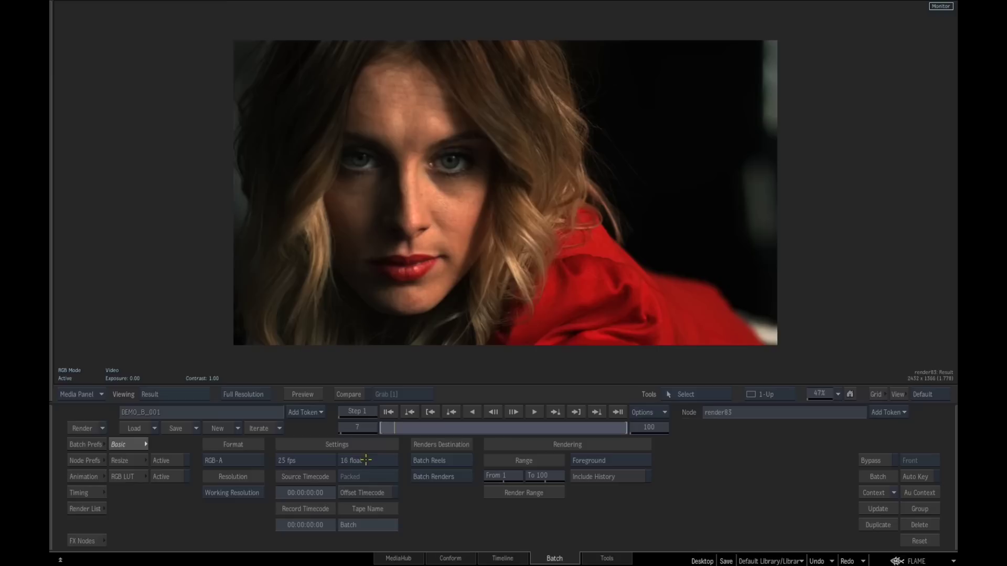
{"action": "left_click", "coordinate": [87, 428]}
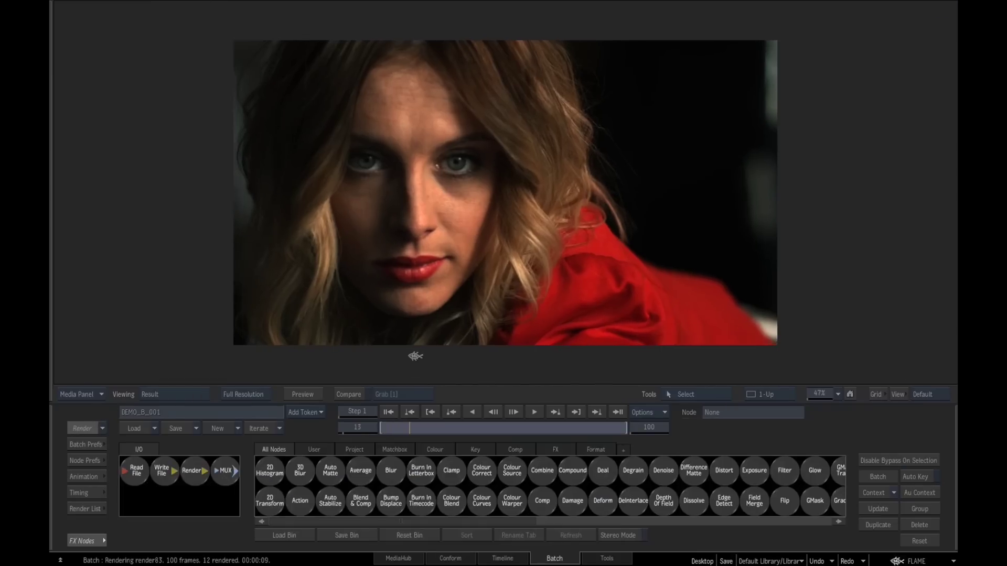
{"action": "key", "text": "Escape"}
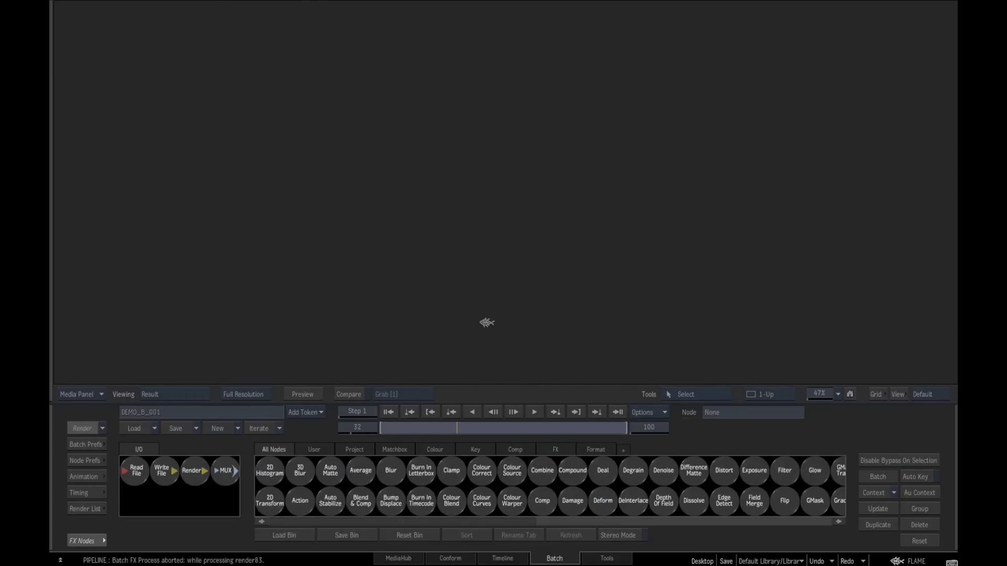
Step: Switch the viewing resolution to Proxy and try rendering the Render node at Working Resolution
{"action": "key", "text": "p"}
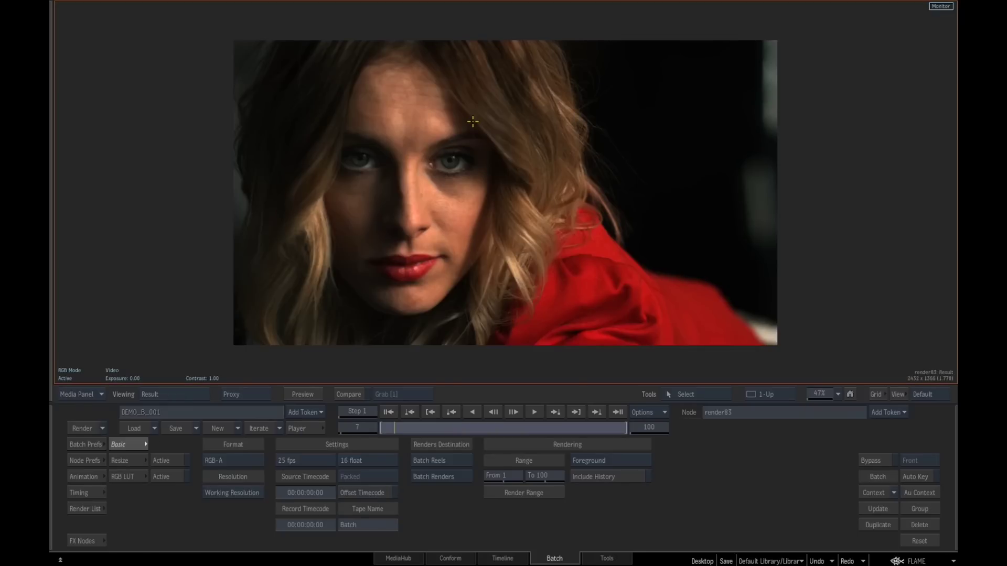
{"action": "left_click", "coordinate": [103, 431]}
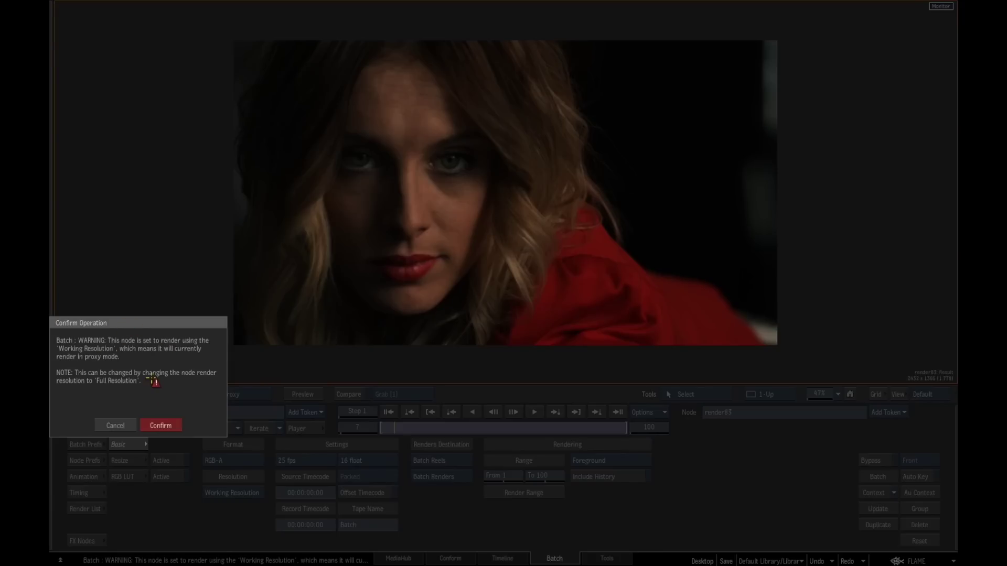
{"action": "left_click", "coordinate": [132, 426]}
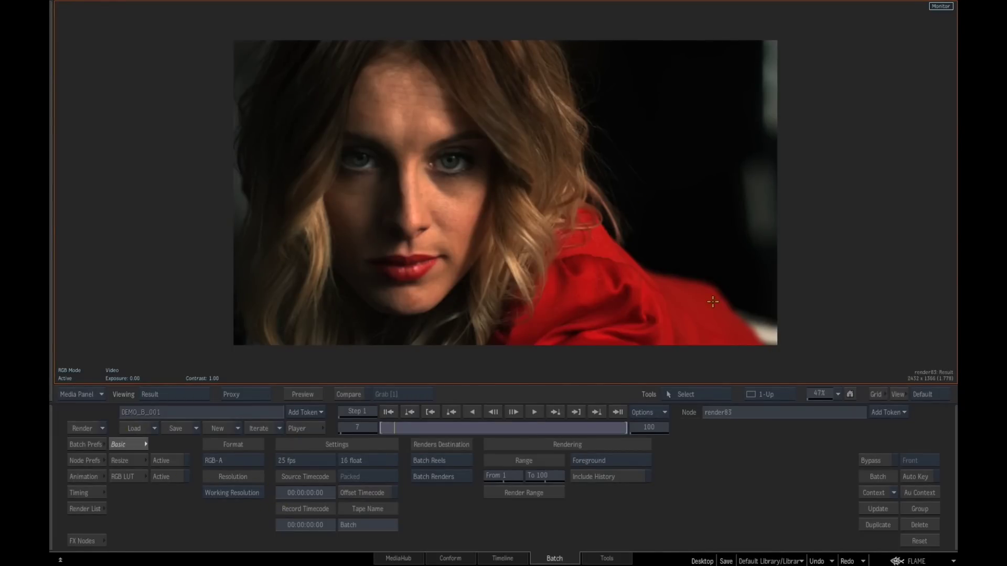
{"action": "left_click", "coordinate": [246, 495]}
{"action": "left_click", "coordinate": [83, 429]}
Step: Go to the timeline and open the green-screen lion sequence from the Sequences reel
{"action": "left_click", "coordinate": [500, 558]}
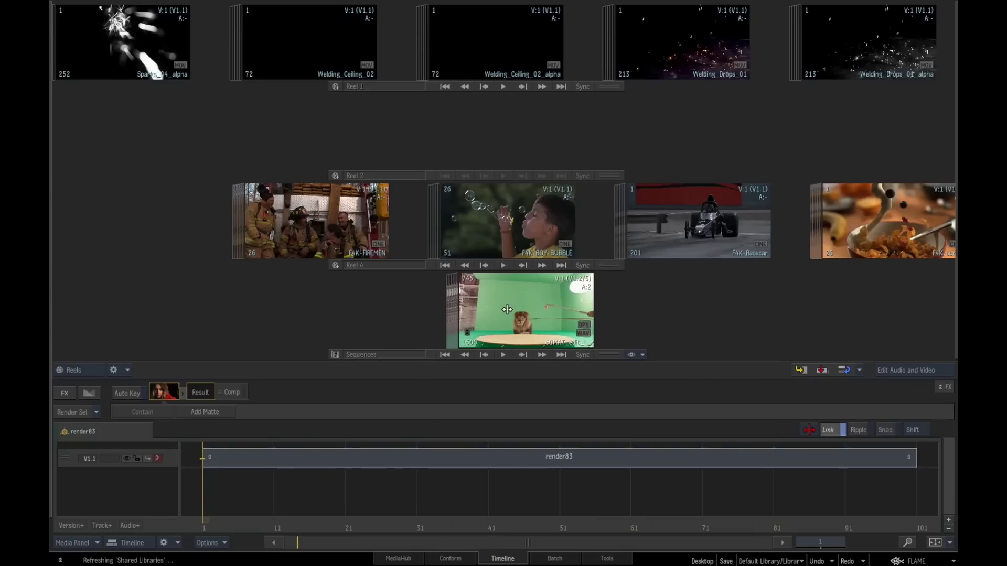
{"action": "left_click", "coordinate": [507, 309]}
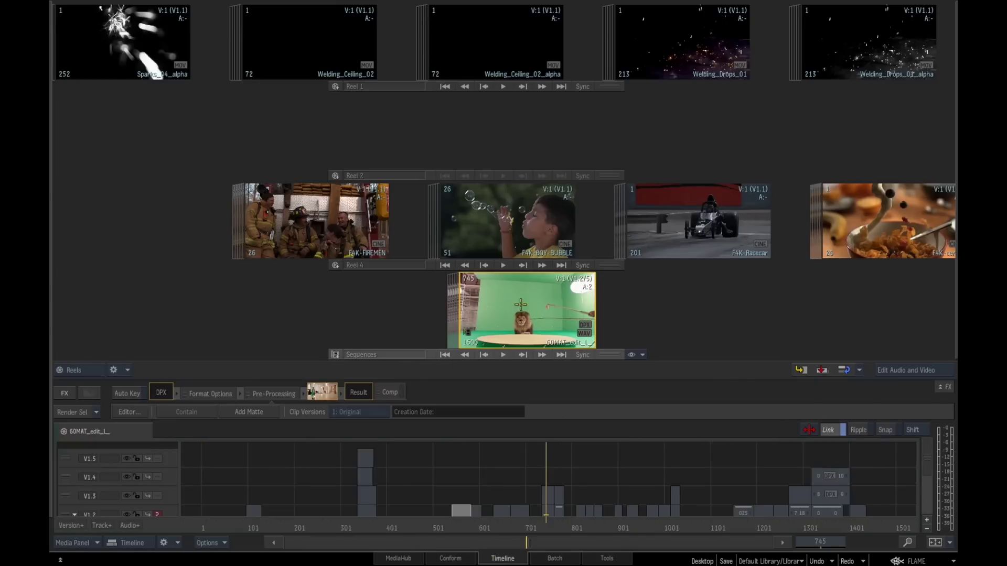
{"action": "left_click", "coordinate": [429, 222]}
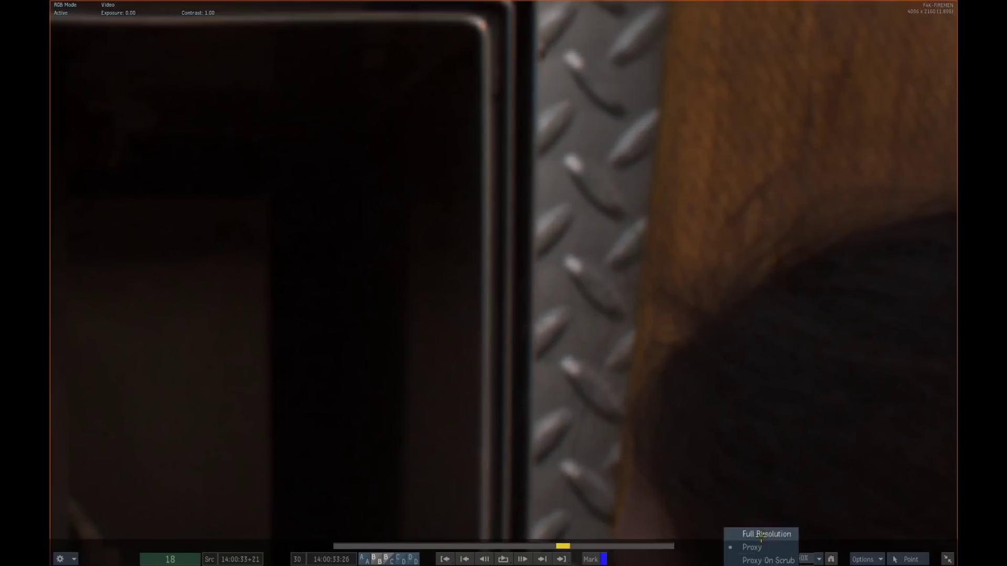
Step: Compare the F4K-FIREMEN clip in Proxy, Full Resolution and Proxy On Scrub modes while scrubbing through its frames
{"action": "left_click", "coordinate": [756, 547]}
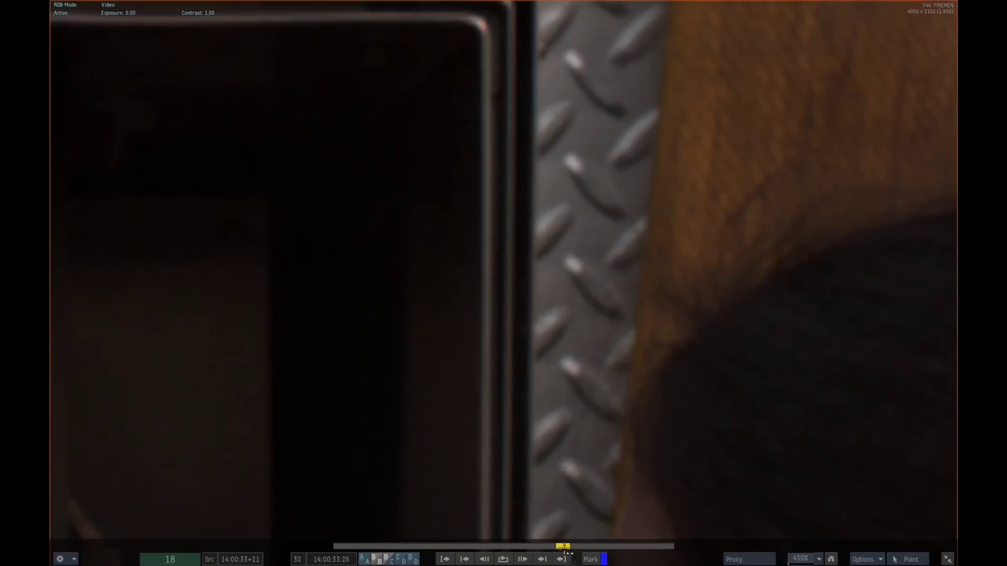
{"action": "left_click_drag", "start_coordinate": [557, 504], "coordinate": [354, 526]}
{"action": "left_click", "coordinate": [749, 560]}
{"action": "left_click", "coordinate": [763, 534]}
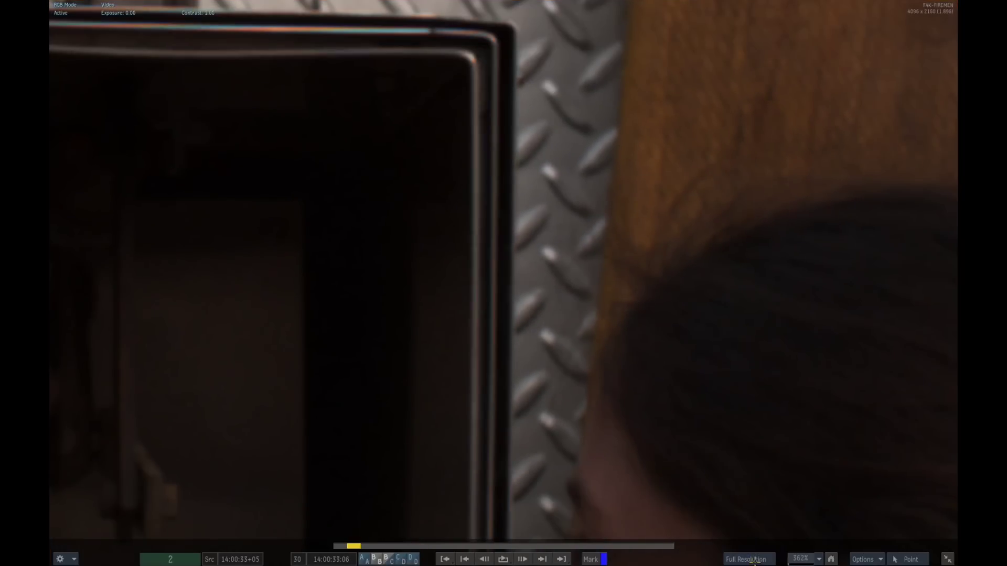
{"action": "left_click_drag", "start_coordinate": [377, 542], "coordinate": [471, 546]}
{"action": "left_click", "coordinate": [749, 559]}
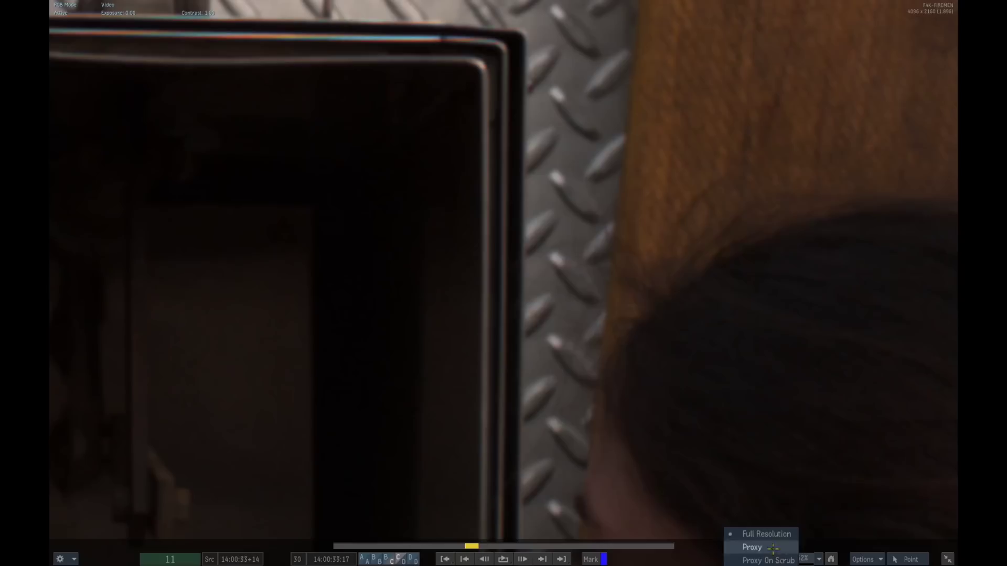
{"action": "left_click", "coordinate": [750, 560]}
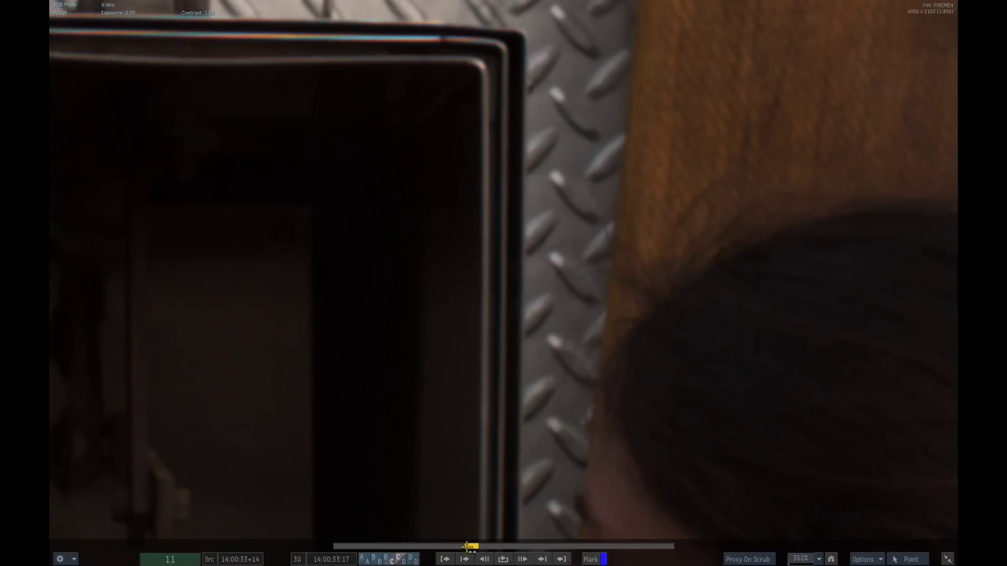
{"action": "left_click_drag", "start_coordinate": [467, 547], "coordinate": [482, 531]}
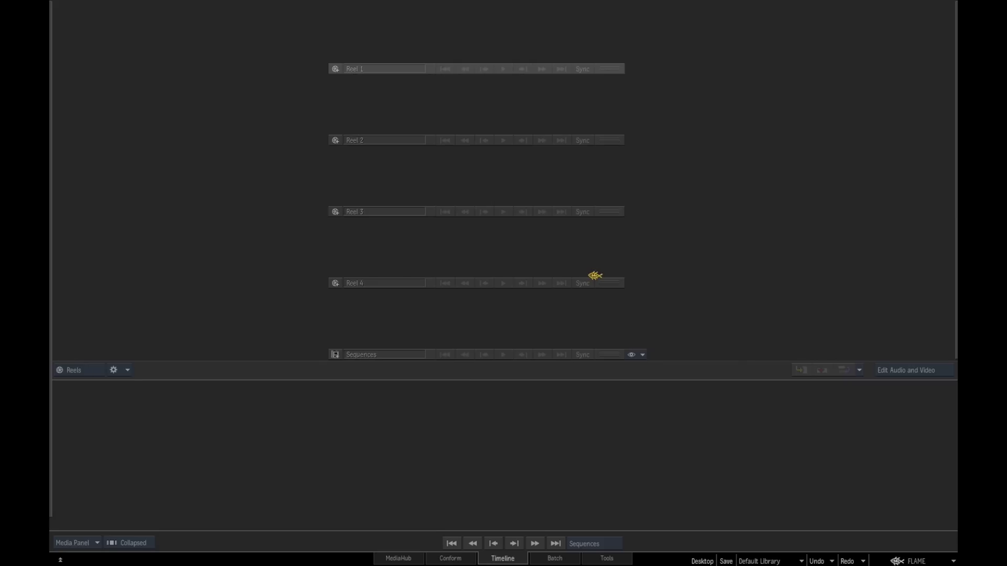
Step: Browse in the MediaHub to media/arri/10_ARRIRAW_OpenGate_3414x2198/25fps and list its clips by scanning the subdirectories
{"action": "key", "text": "ctrl+s"}
{"action": "left_click", "coordinate": [400, 559]}
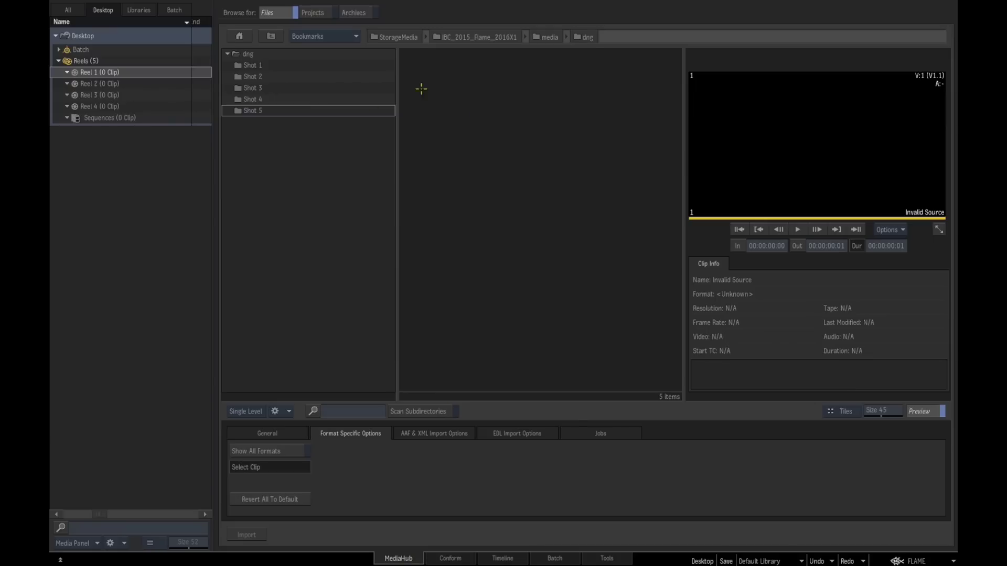
{"action": "left_click", "coordinate": [540, 37]}
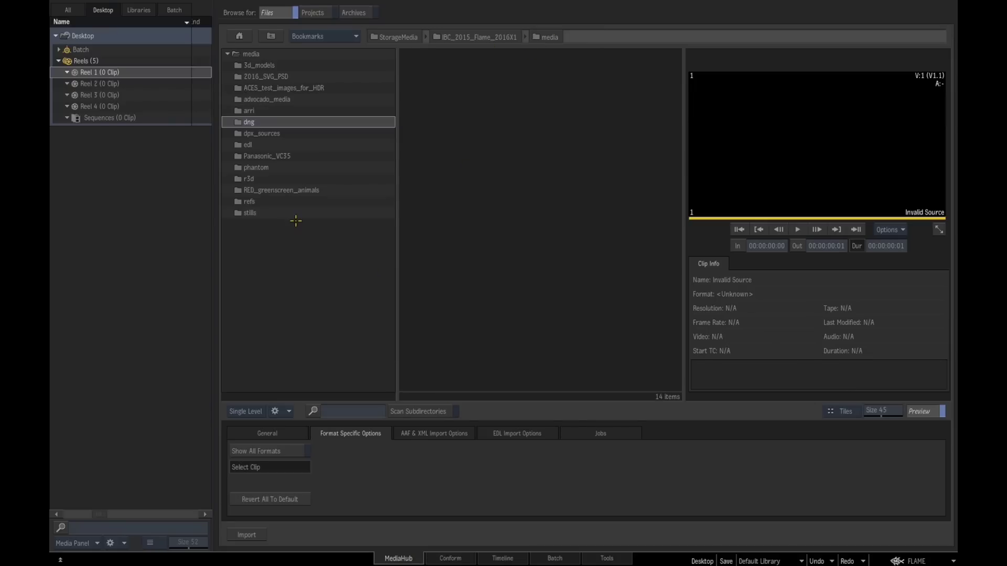
{"action": "double_click", "coordinate": [254, 110]}
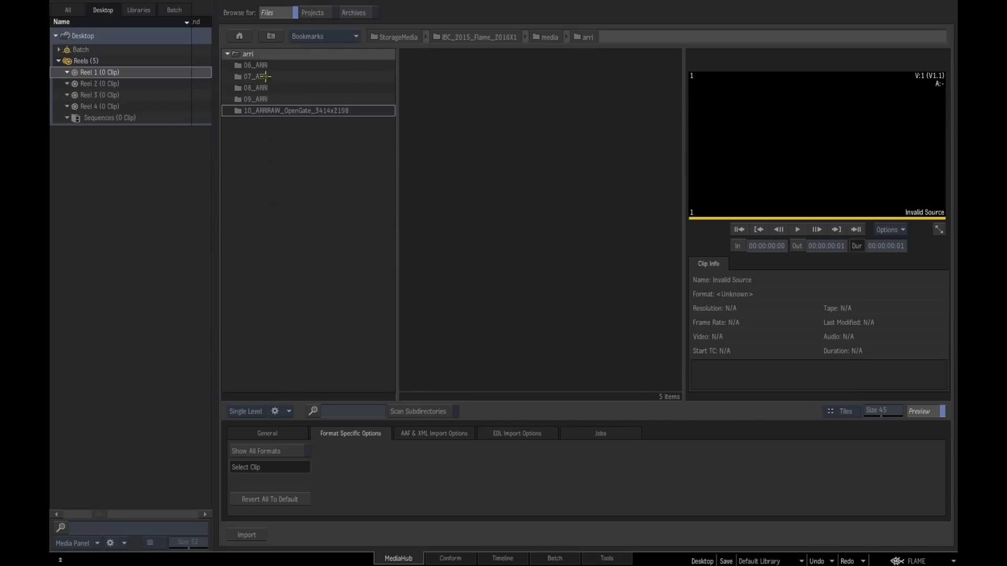
{"action": "double_click", "coordinate": [275, 110]}
{"action": "double_click", "coordinate": [278, 65]}
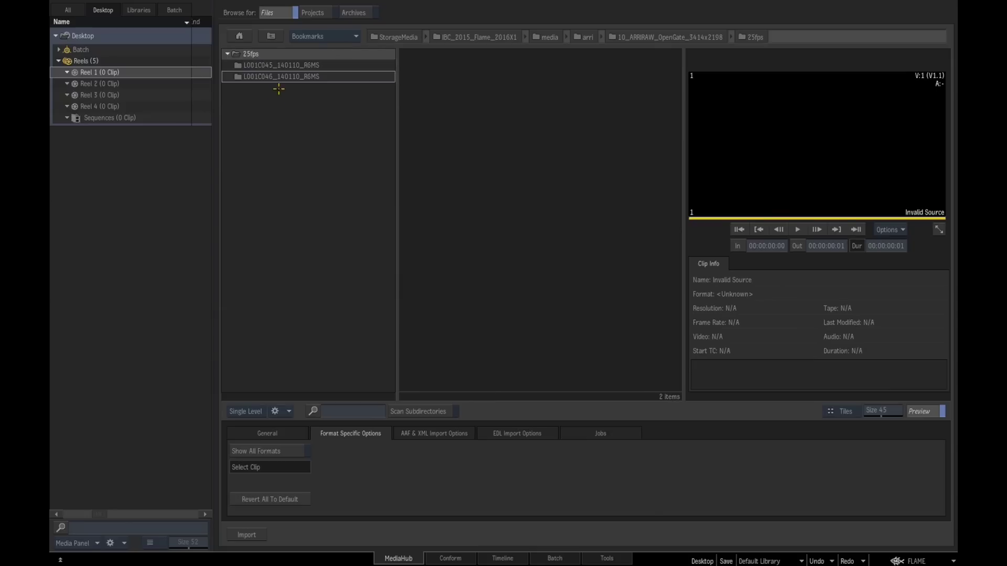
{"action": "left_click", "coordinate": [403, 410]}
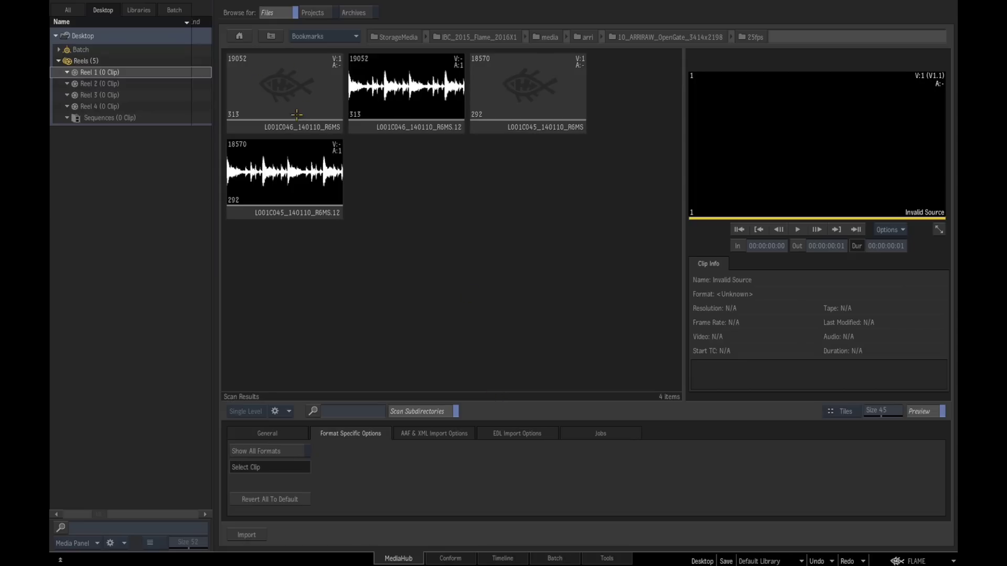
Step: Examine the camera metadata and clip information of the L001C046_140110_R6MS video clip
{"action": "left_click", "coordinate": [278, 95]}
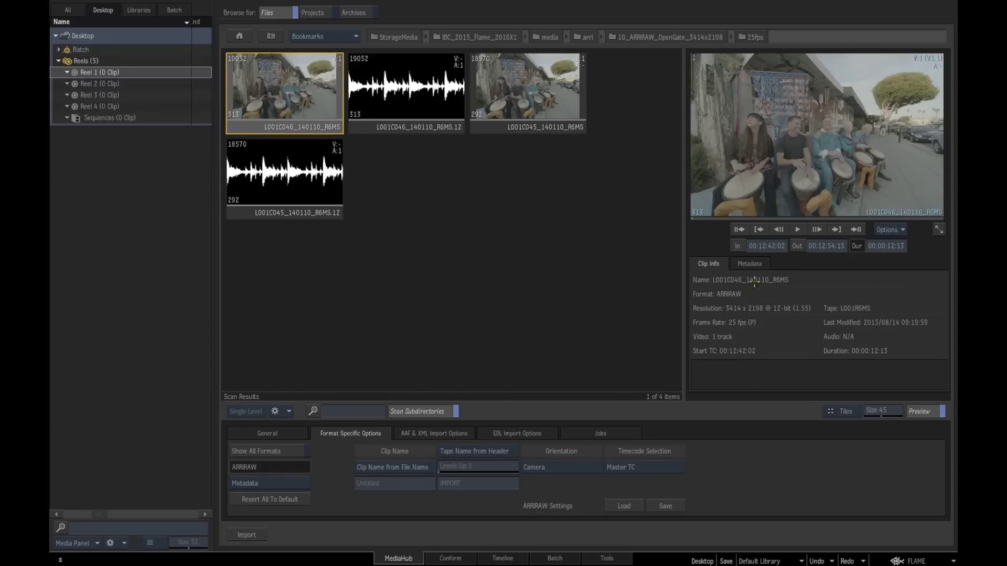
{"action": "left_click", "coordinate": [754, 263]}
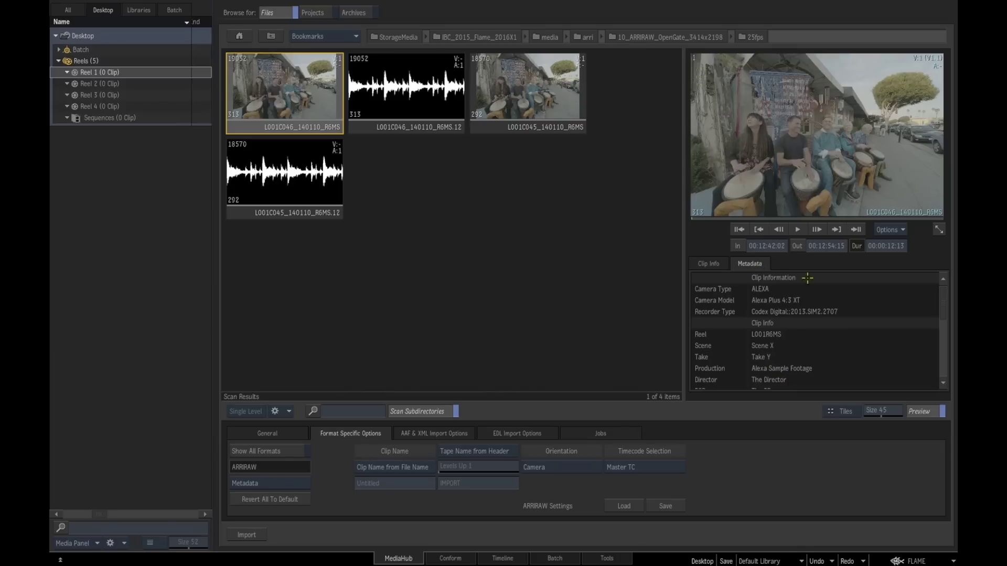
{"action": "scroll", "coordinate": [940, 307], "scroll_direction": "down", "scroll_amount": 10}
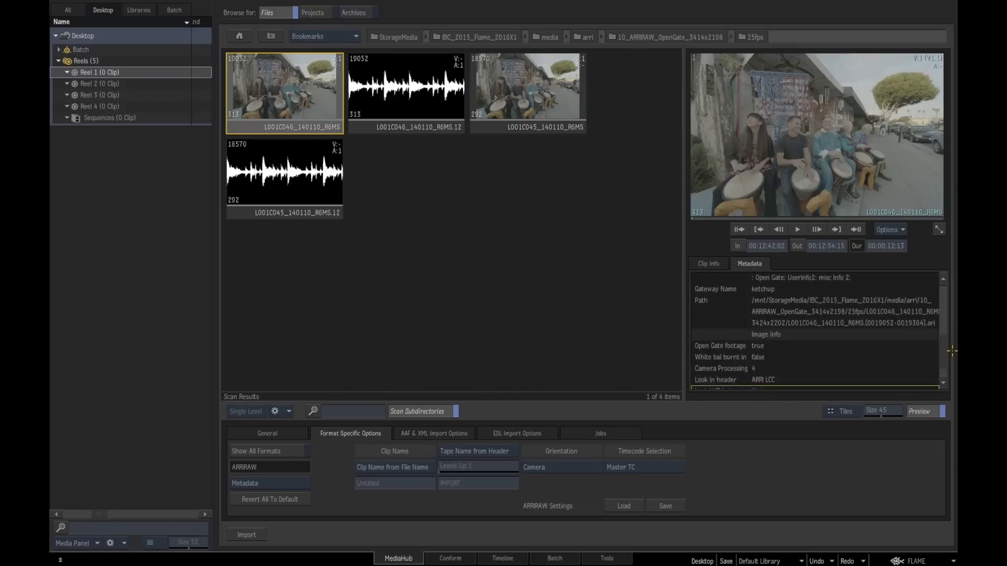
{"action": "scroll", "coordinate": [948, 291], "scroll_direction": "up", "scroll_amount": 10}
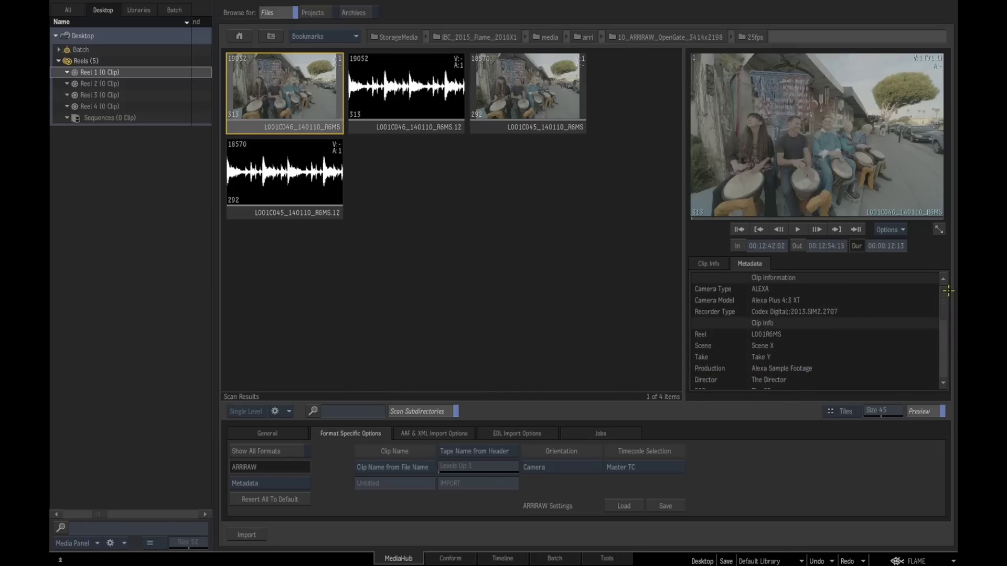
{"action": "left_click", "coordinate": [714, 265]}
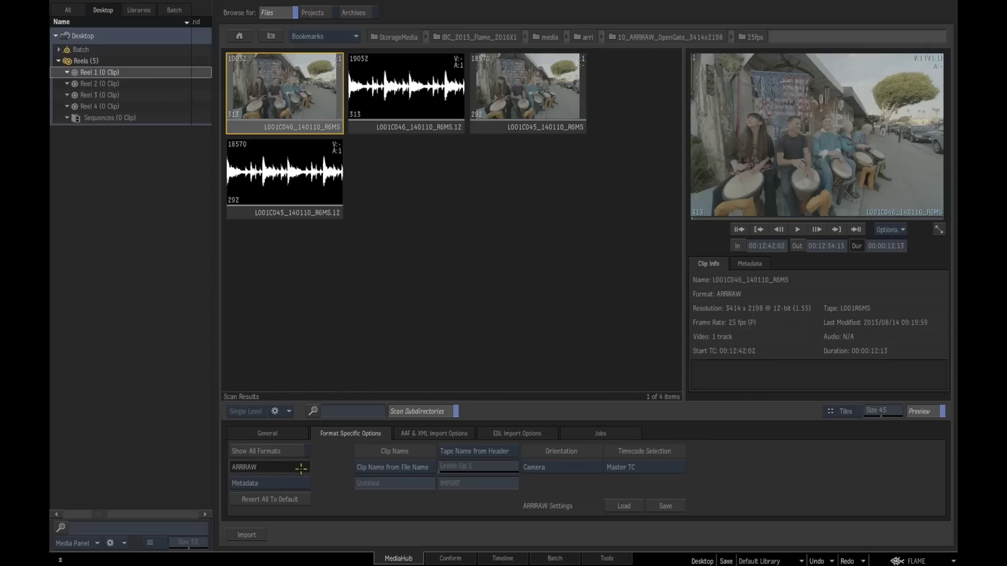
Step: Show all formats and review the ARRIRAW resolution, debayering and colour import settings
{"action": "left_click", "coordinate": [297, 451]}
{"action": "left_click", "coordinate": [308, 483]}
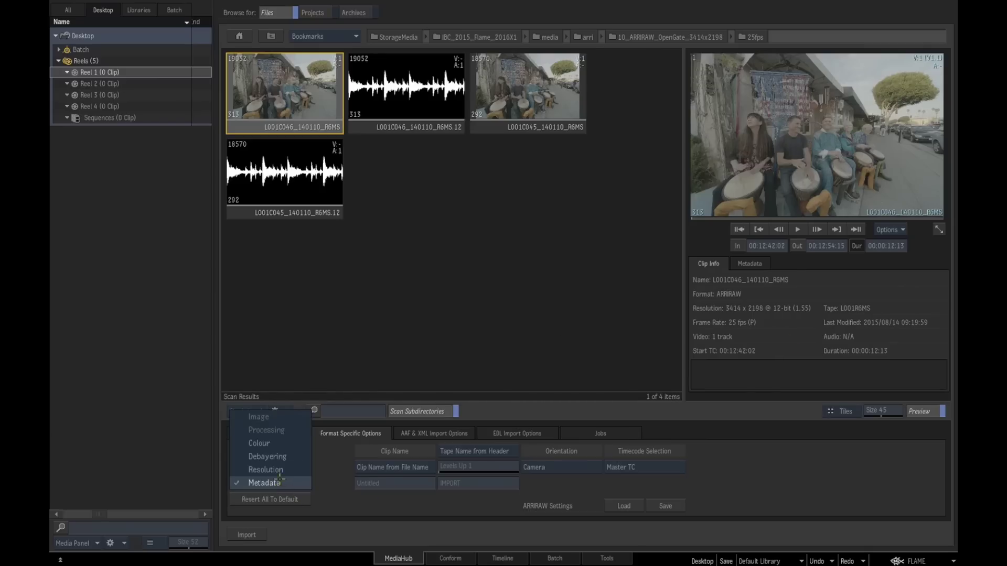
{"action": "left_click", "coordinate": [307, 477]}
{"action": "left_click", "coordinate": [401, 464]}
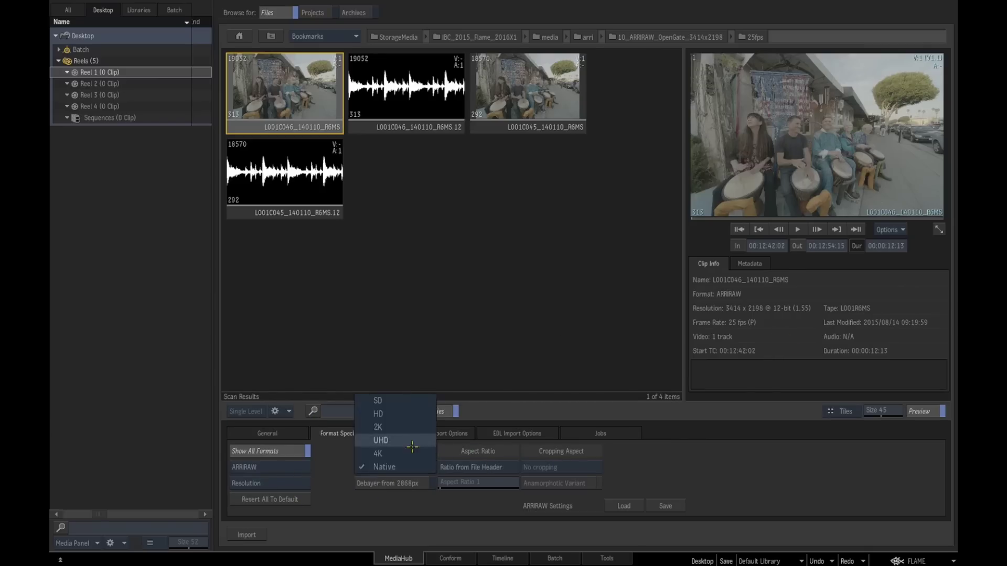
{"action": "left_click", "coordinate": [378, 466]}
{"action": "left_click", "coordinate": [294, 482]}
{"action": "left_click", "coordinate": [292, 470]}
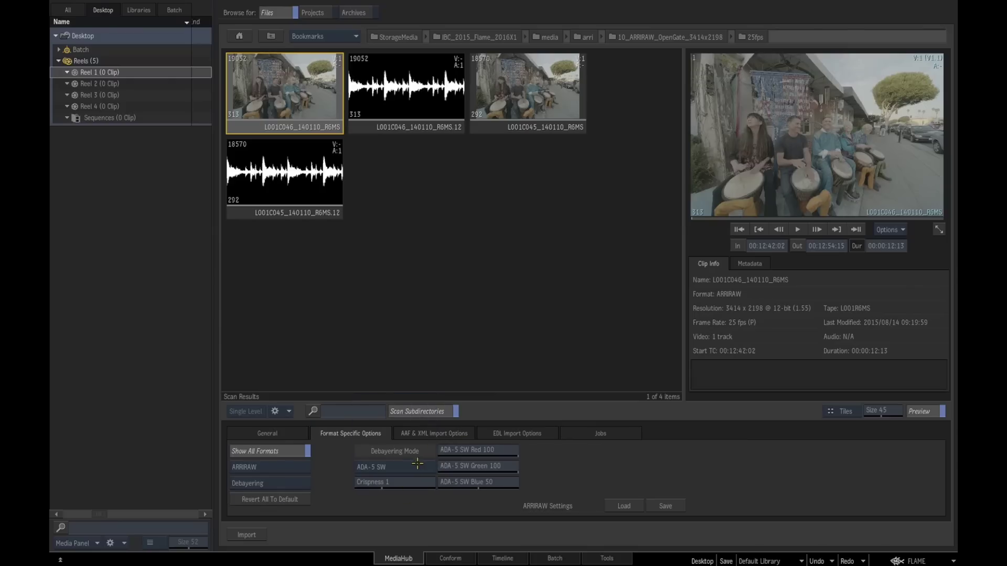
{"action": "left_click", "coordinate": [291, 483]}
{"action": "left_click", "coordinate": [300, 476]}
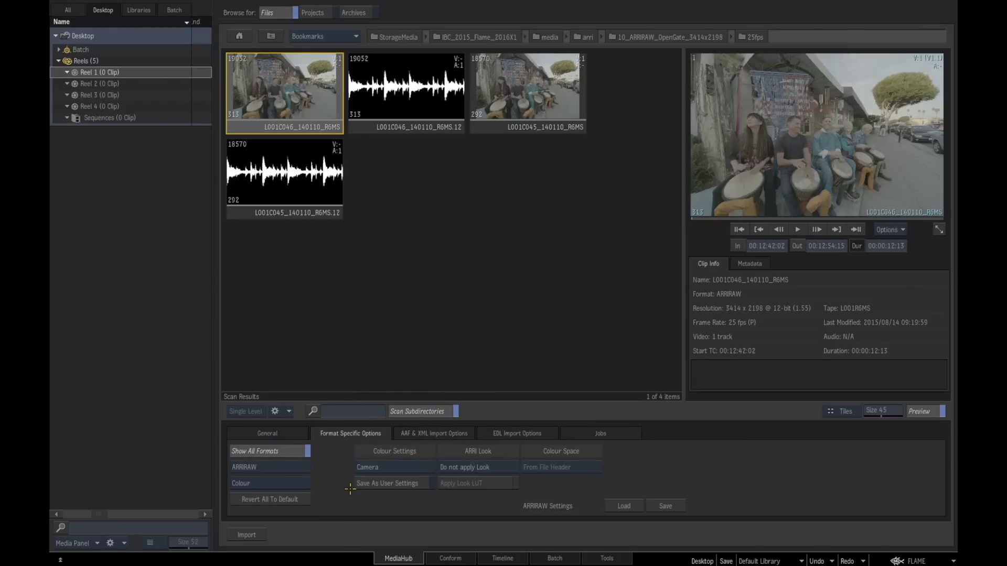
Step: Import the L001C046_140110_R6MS video clip into Reel 2 with proxy generation left off
{"action": "left_click", "coordinate": [292, 433]}
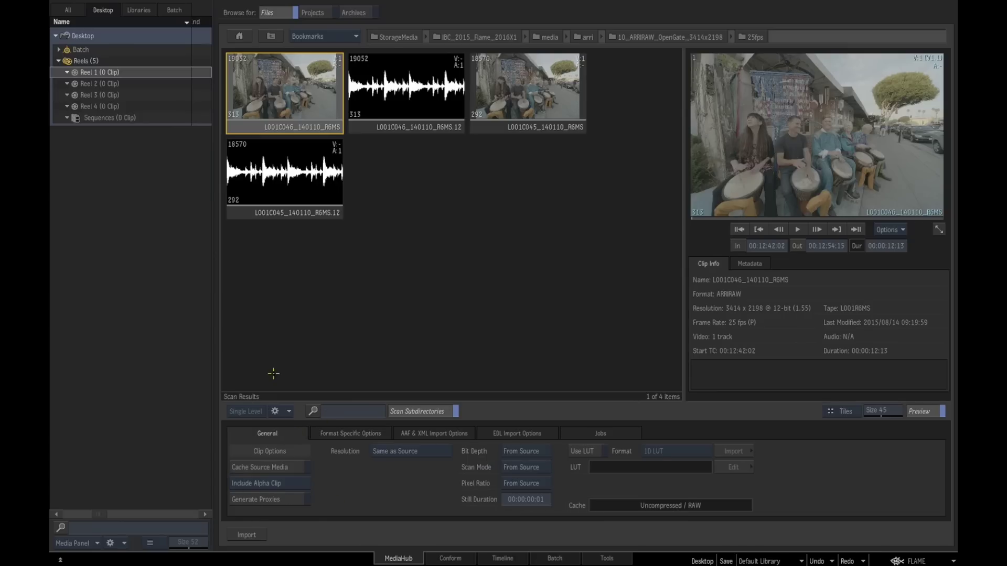
{"action": "left_click", "coordinate": [287, 500]}
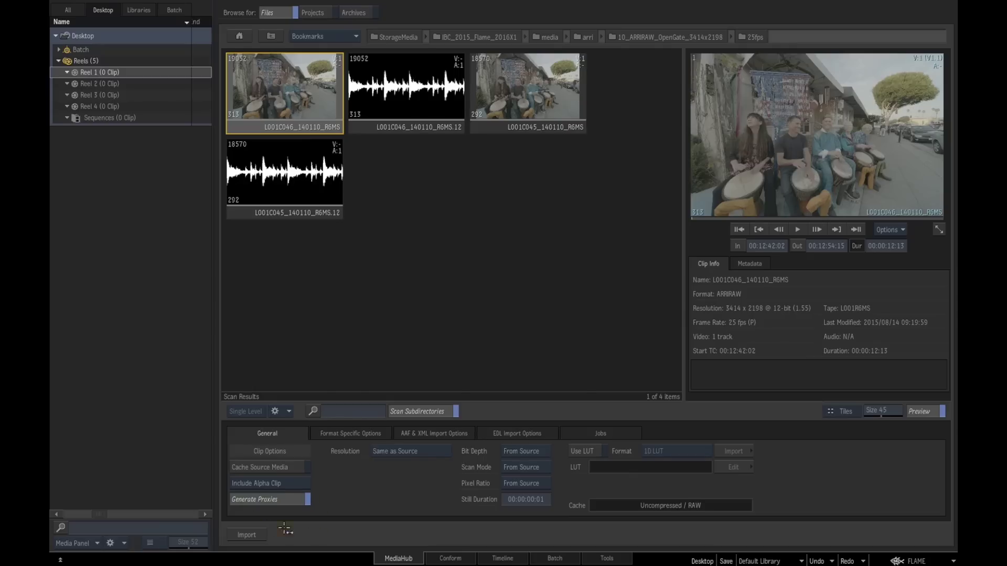
{"action": "left_click", "coordinate": [283, 501]}
{"action": "left_click_drag", "start_coordinate": [276, 113], "coordinate": [97, 83]}
{"action": "double_click", "coordinate": [137, 95]}
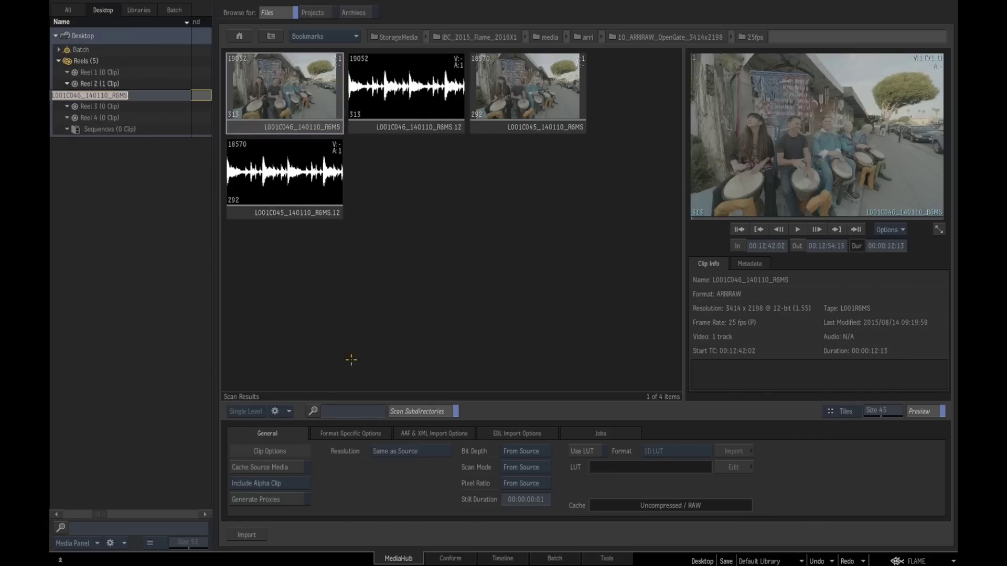
Step: View the imported ARRIRAW clip in the timeline and return to the MediaHub
{"action": "left_click", "coordinate": [519, 556]}
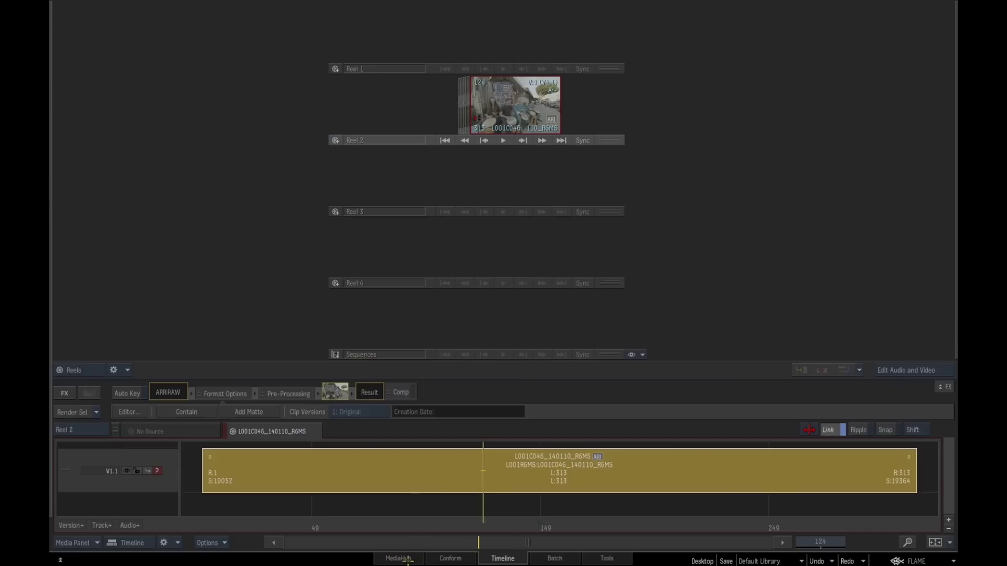
{"action": "left_click", "coordinate": [407, 559]}
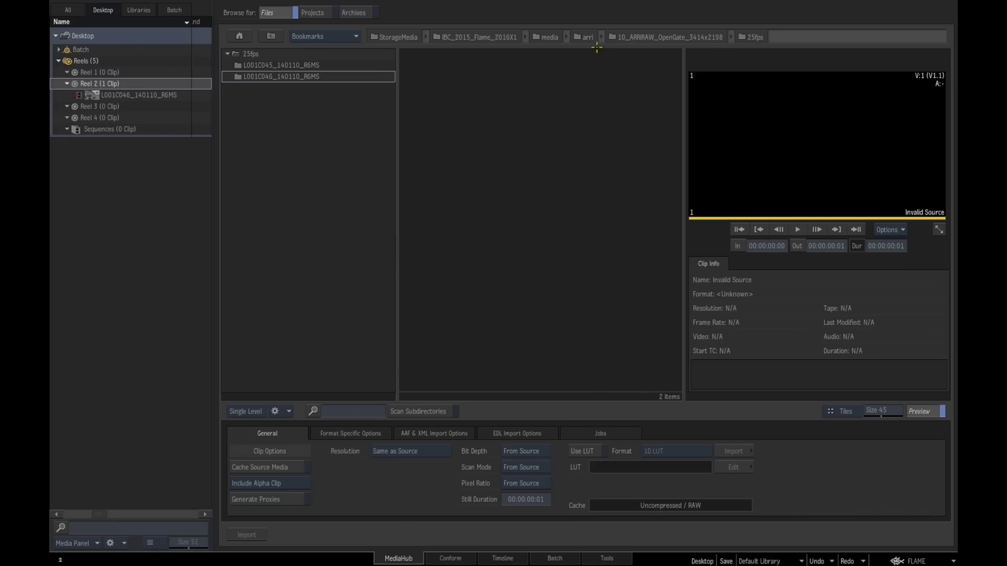
Step: Open the RED_greenscreen_animals folder in the media directory and show the format-specific import options
{"action": "left_click", "coordinate": [548, 37]}
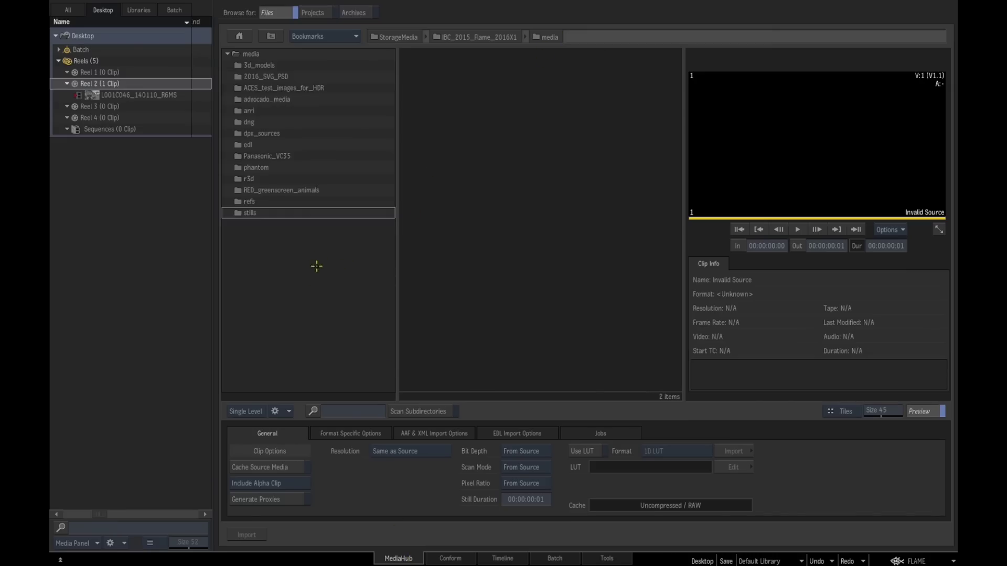
{"action": "double_click", "coordinate": [259, 190]}
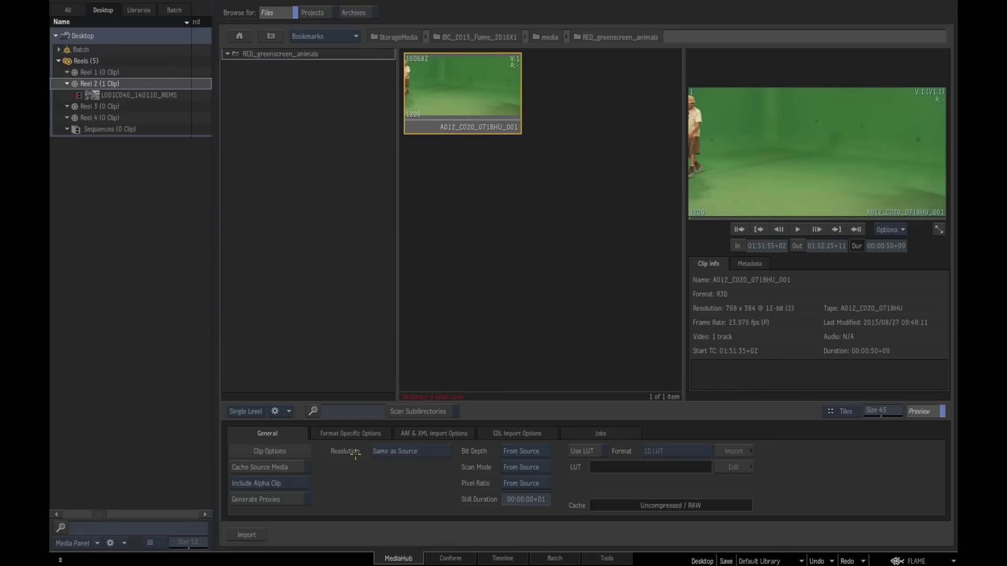
{"action": "left_click", "coordinate": [370, 433]}
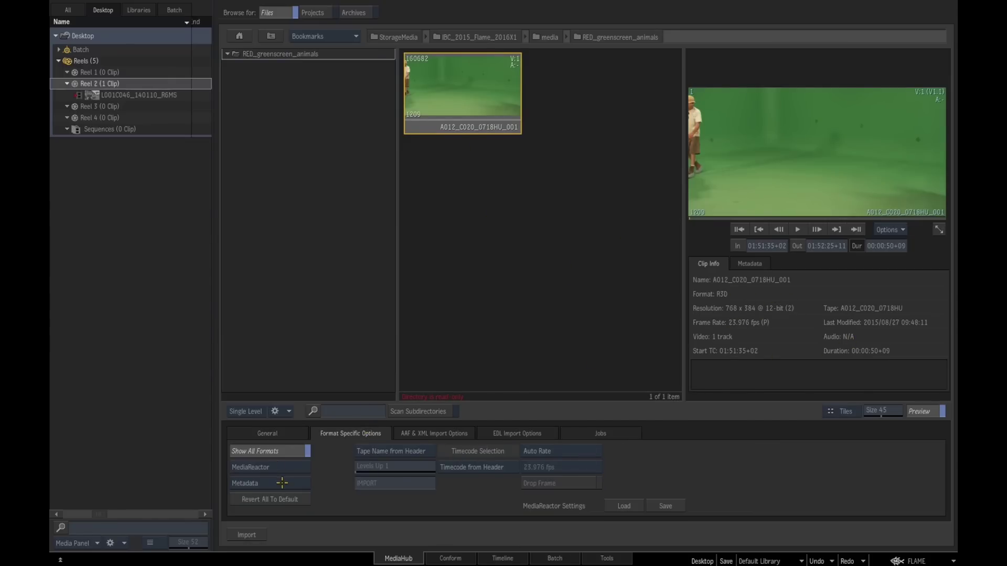
Step: Display the R3D debayering options for the greenscreen clip and set the debayer mode to Full
{"action": "left_click", "coordinate": [283, 482]}
{"action": "left_click", "coordinate": [333, 483]}
{"action": "left_click", "coordinate": [295, 466]}
{"action": "left_click", "coordinate": [288, 244]}
{"action": "left_click", "coordinate": [319, 488]}
{"action": "left_click", "coordinate": [319, 480]}
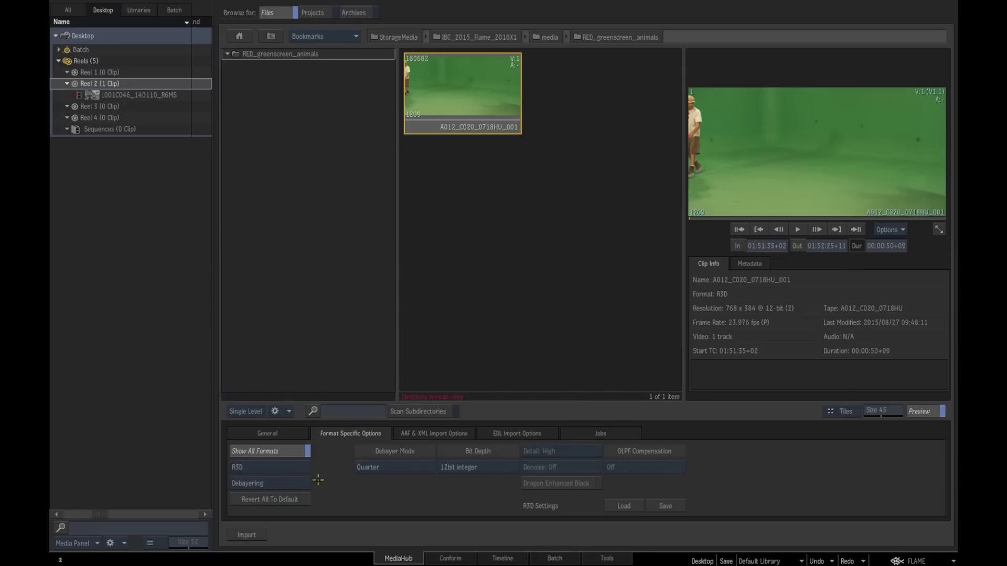
{"action": "left_click", "coordinate": [403, 468]}
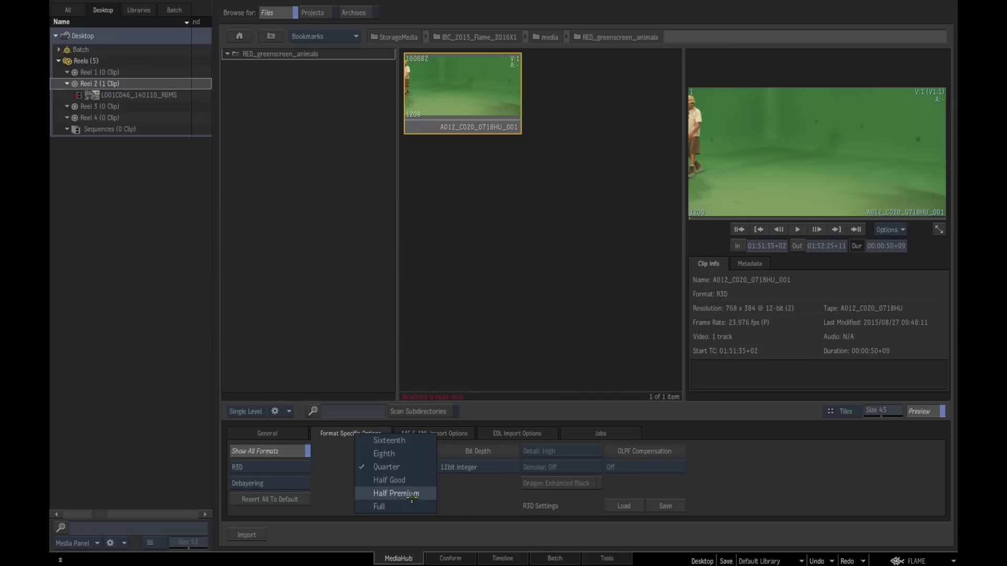
{"action": "left_click", "coordinate": [399, 506]}
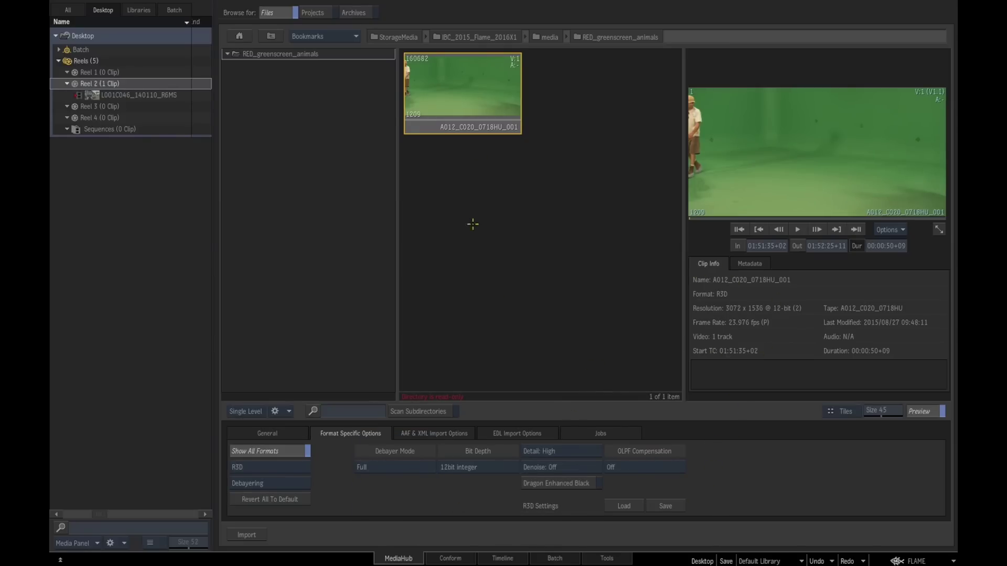
Step: Import the A012_C020_0718HU_001 clip into Reel 3 and view it full screen from the timeline reels
{"action": "left_click_drag", "start_coordinate": [464, 90], "coordinate": [105, 106]}
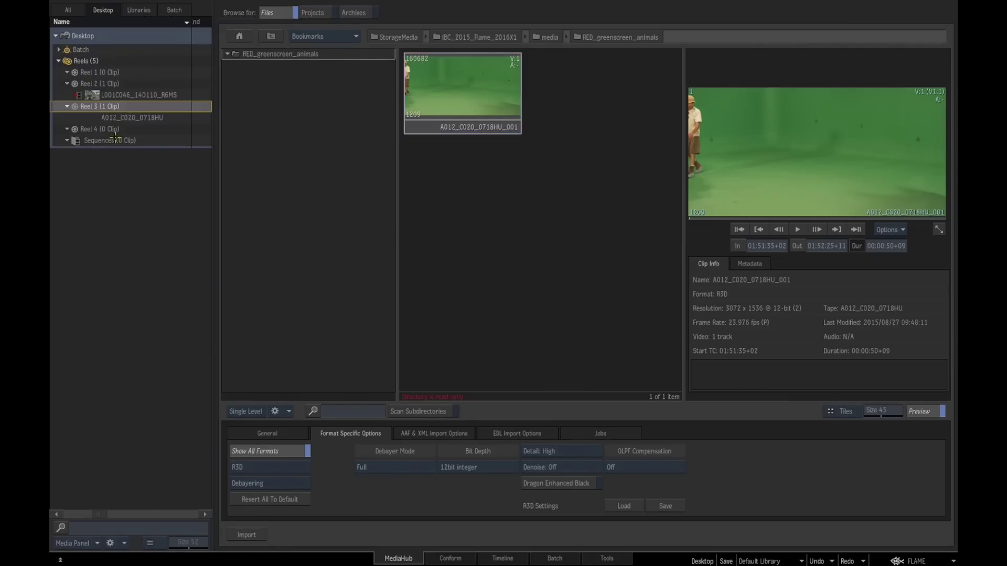
{"action": "left_click", "coordinate": [514, 558]}
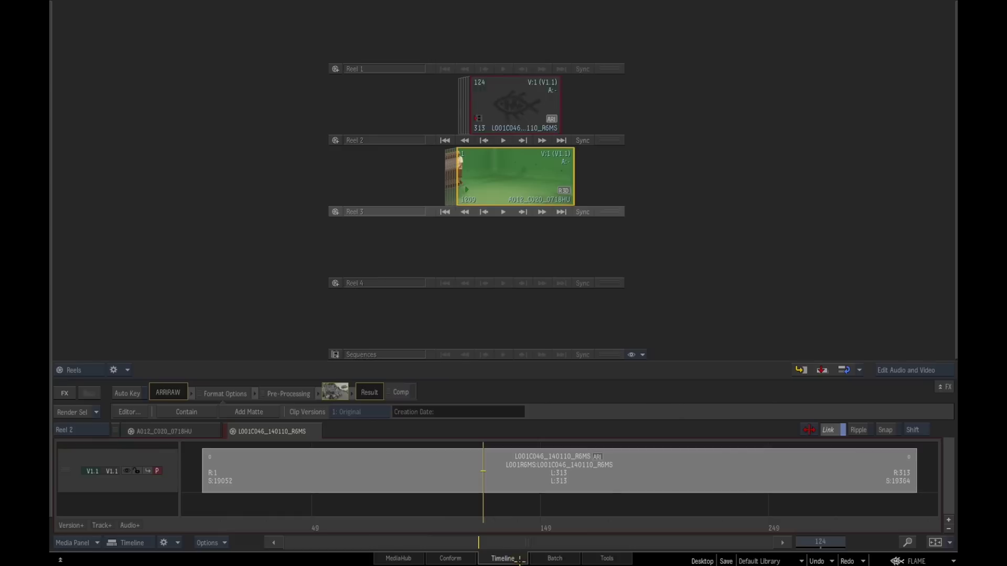
{"action": "double_click", "coordinate": [509, 189]}
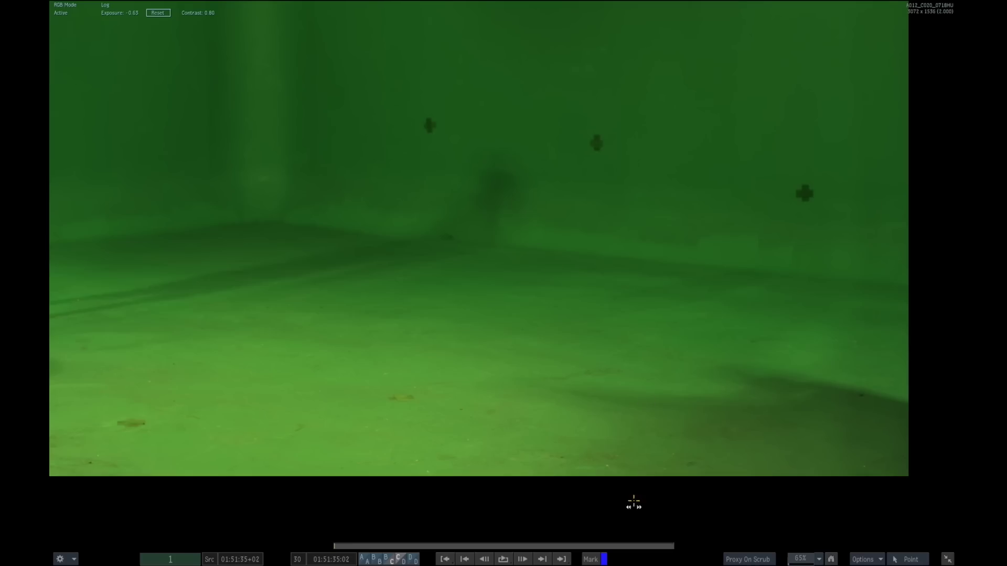